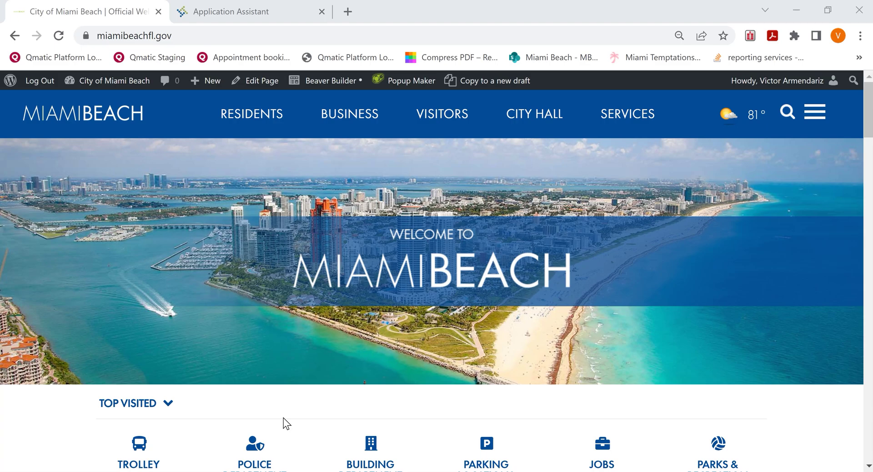
Go to the City Hall Building department page and scroll down to its Related Resources section.
left_click(198, 34)
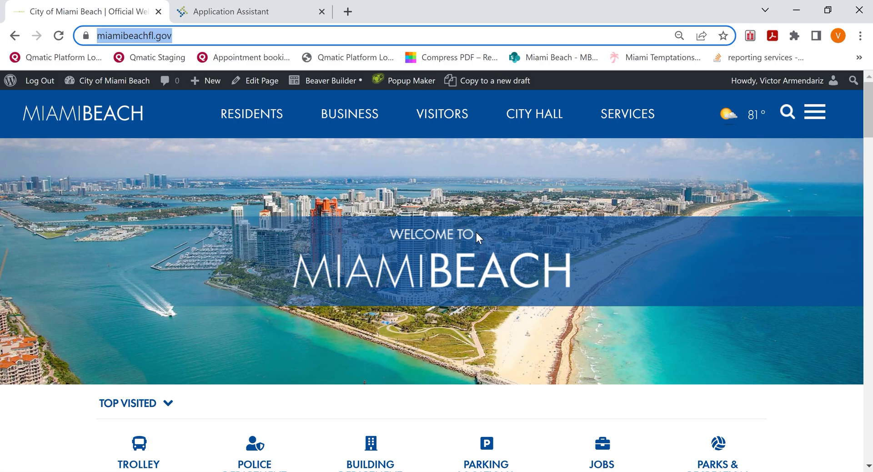
left_click(538, 118)
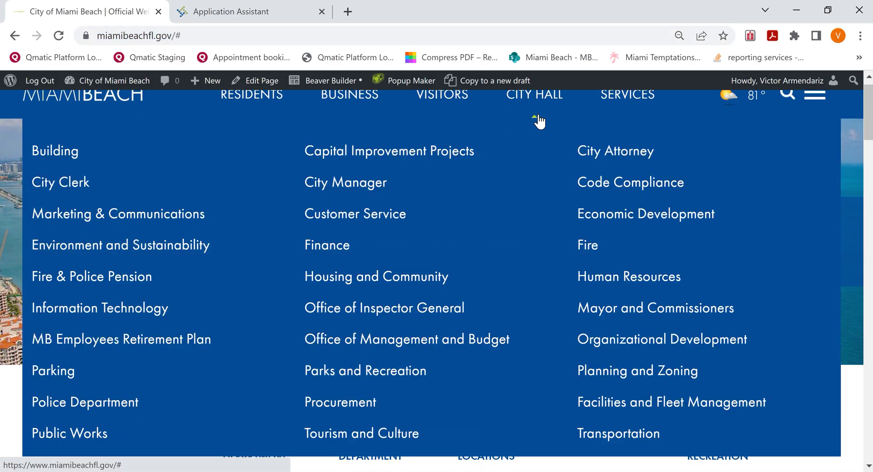
left_click(53, 153)
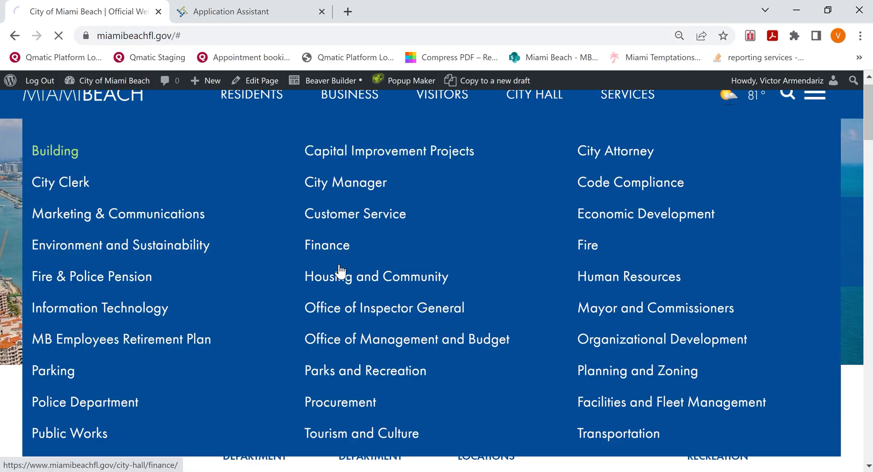
scroll(427, 364, "down", 3)
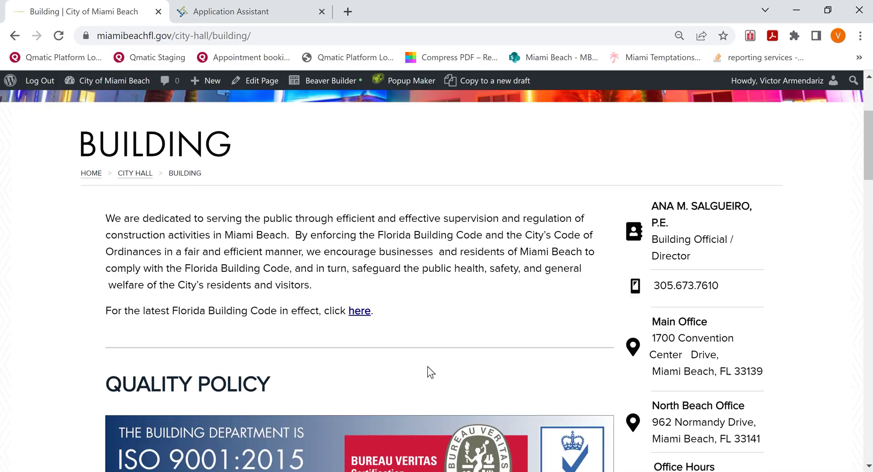
scroll(427, 367, "down", 12)
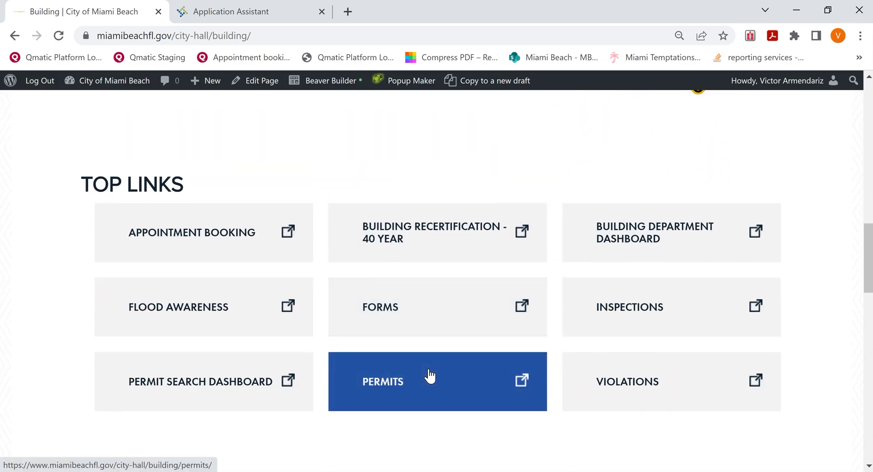
scroll(430, 376, "down", 5)
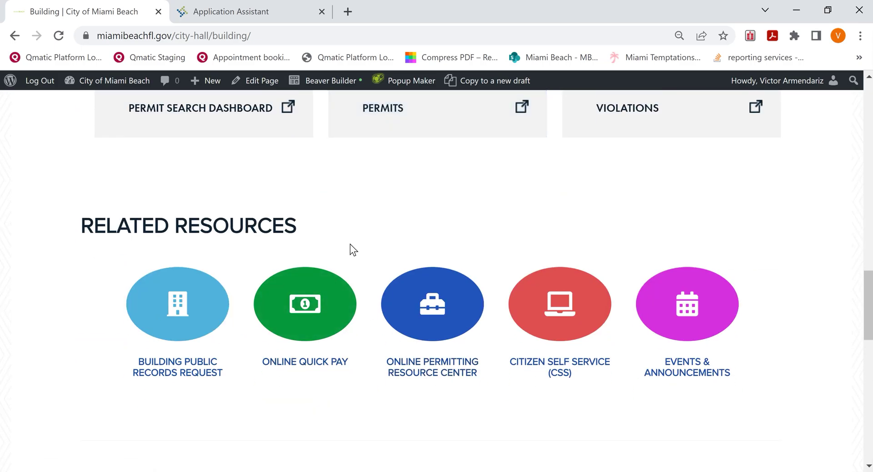
Review the Online Permitting Resource Center's APPLY HERE and how-to guides, then switch to the Application Assistant.
left_click(437, 310)
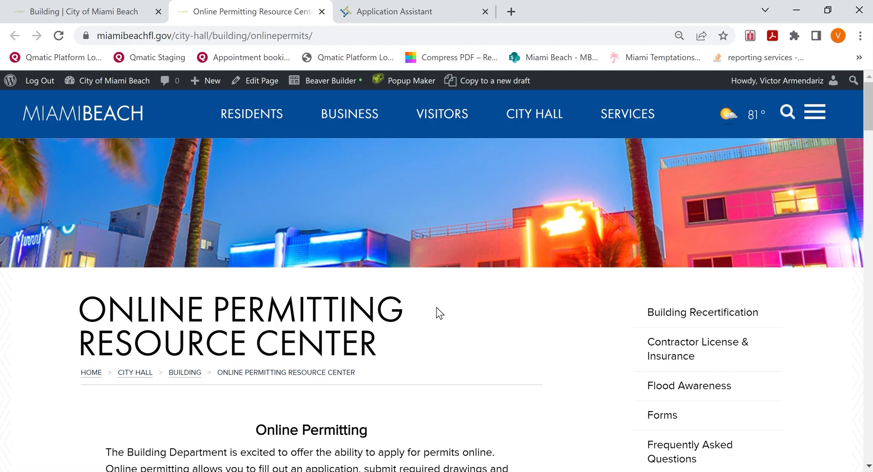
scroll(437, 308, "down", 7)
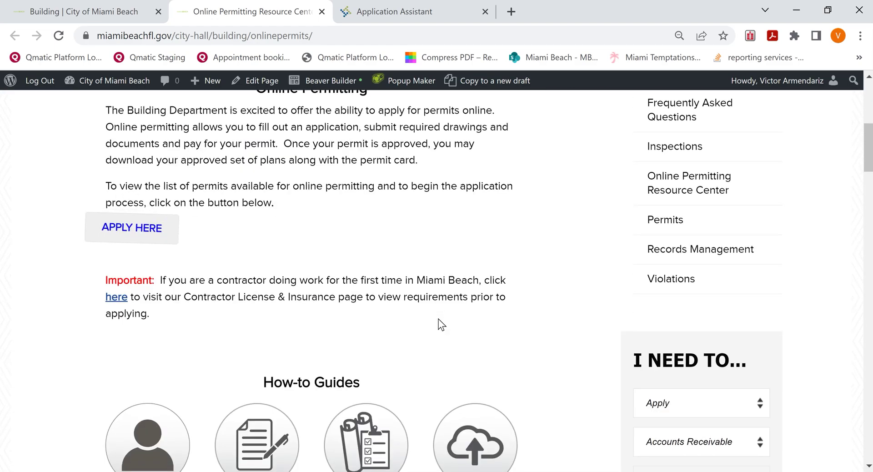
scroll(439, 318, "down", 3)
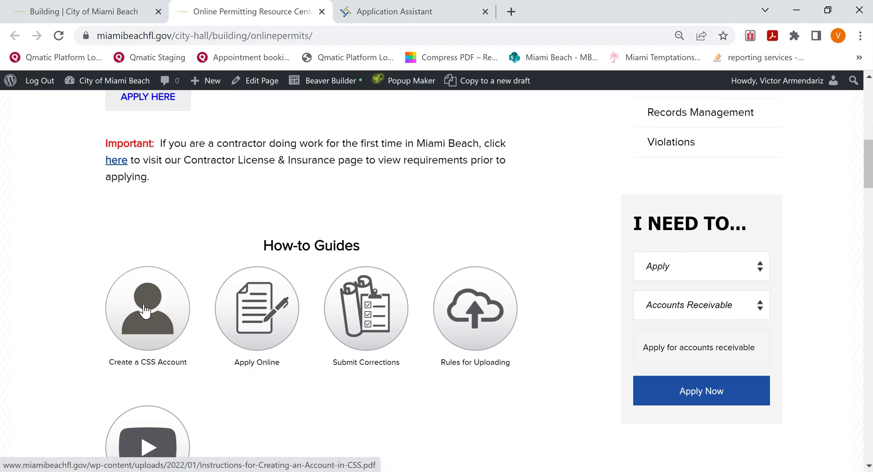
scroll(384, 252, "up", 2)
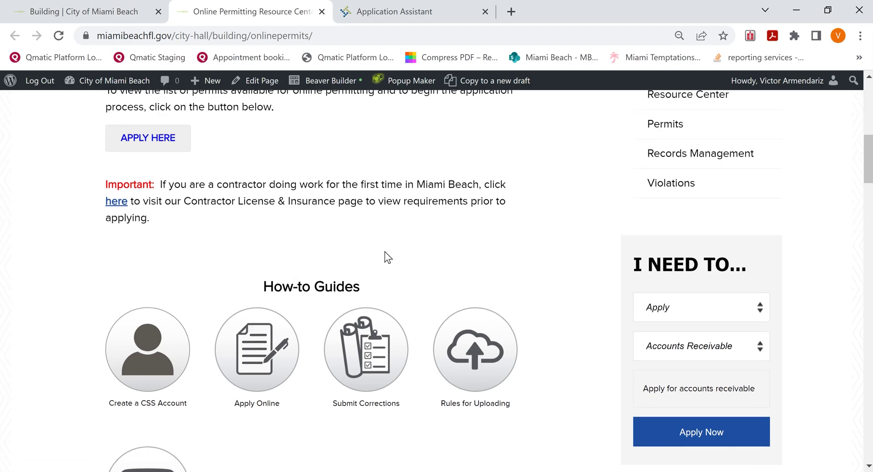
scroll(385, 258, "up", 1)
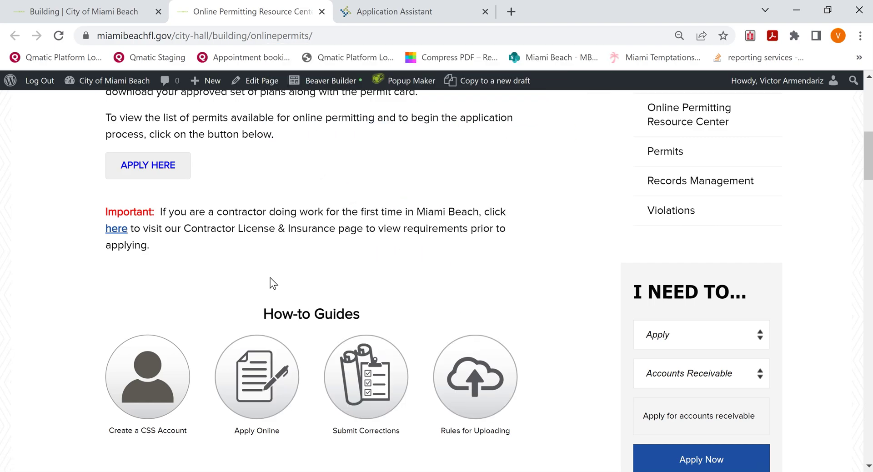
scroll(271, 283, "up", 3)
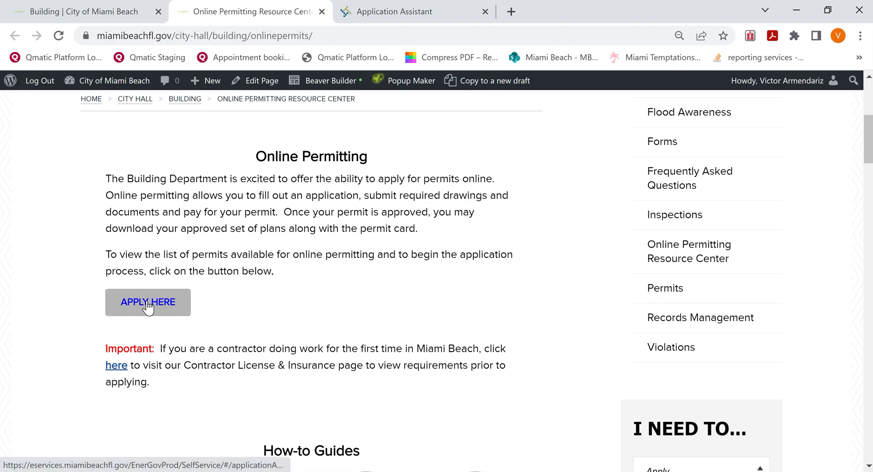
left_click(427, 17)
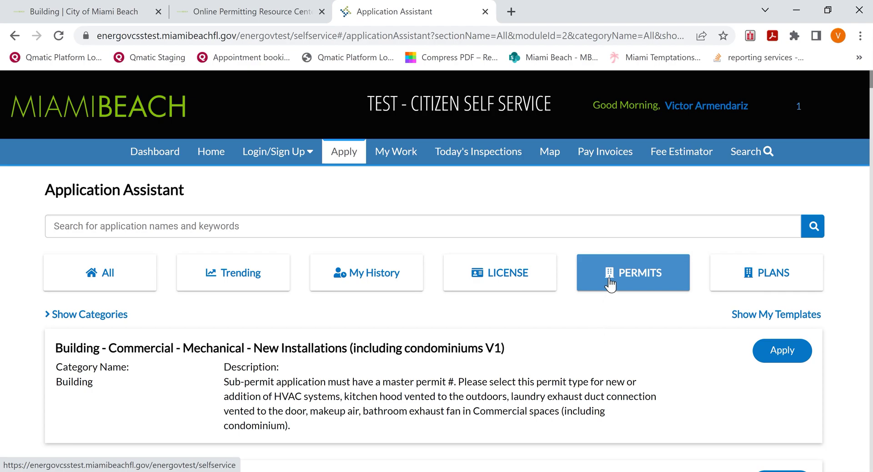
Dismiss the Login/Sign Up options and scroll the Permits list down to Building Process Initiation (BPI).
left_click(289, 156)
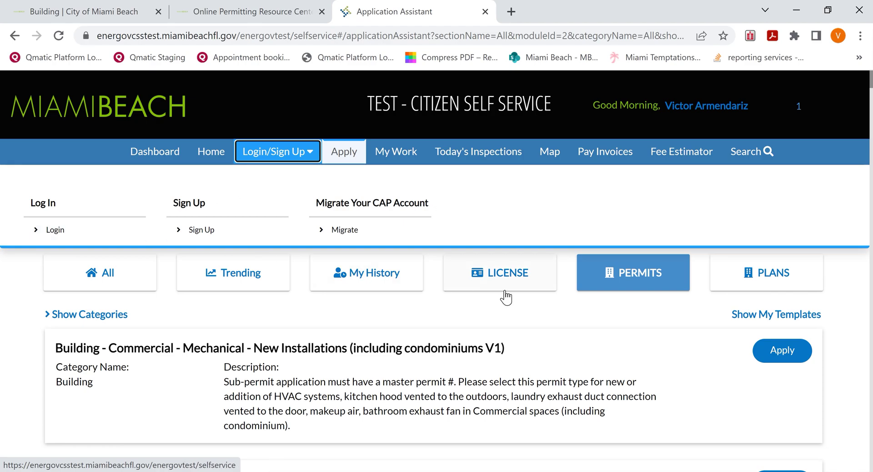
left_click(539, 314)
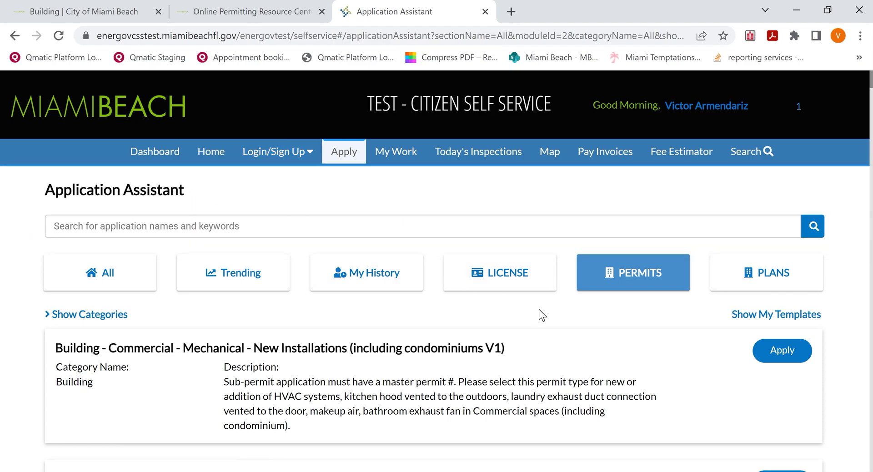
scroll(515, 378, "down", 1)
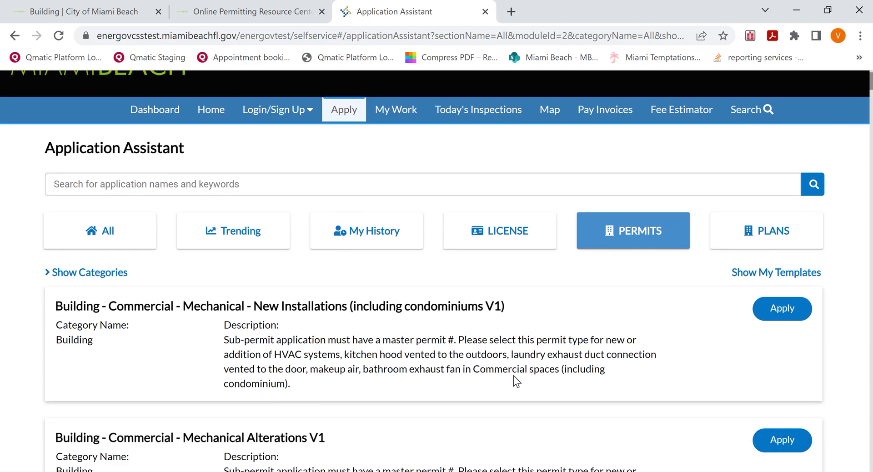
scroll(514, 376, "down", 1)
scroll(515, 376, "down", 2)
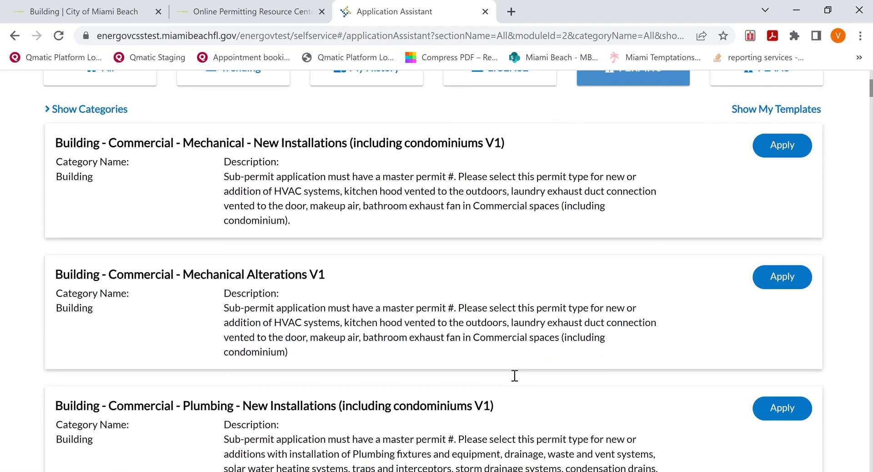
scroll(514, 375, "down", 2)
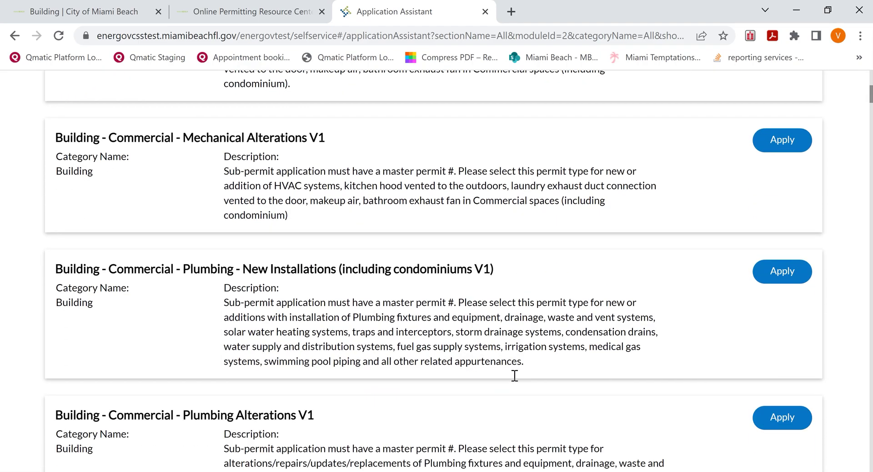
scroll(513, 375, "down", 4)
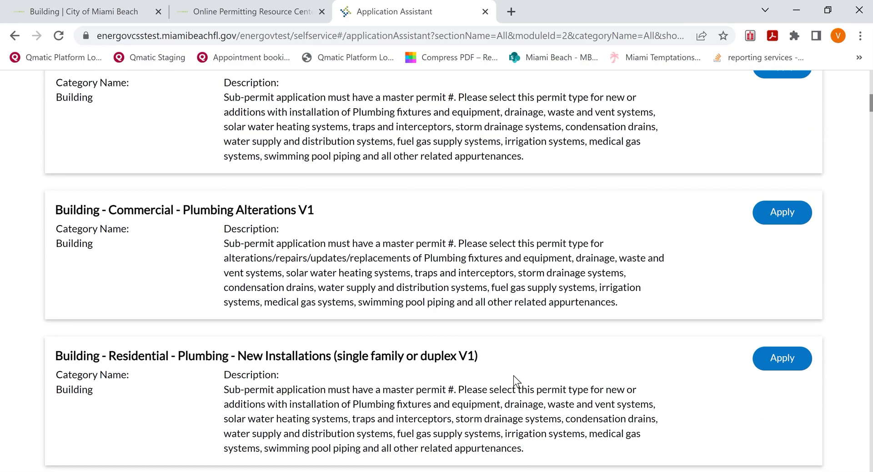
scroll(514, 375, "down", 3)
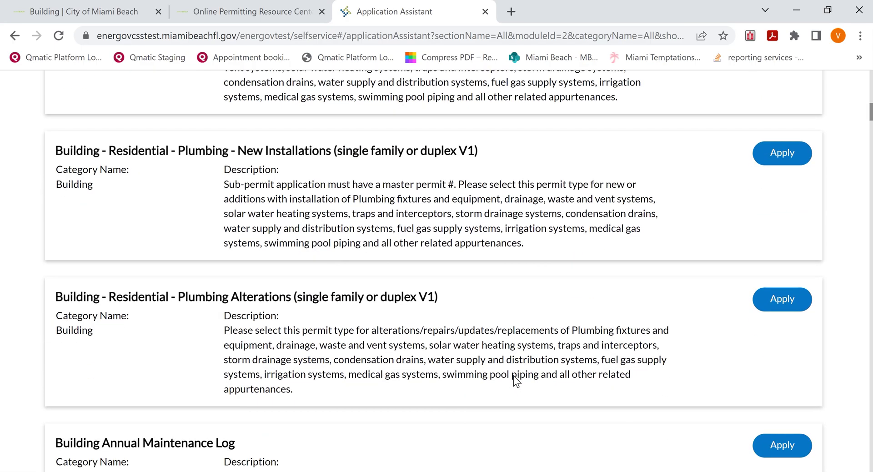
scroll(514, 376, "down", 1)
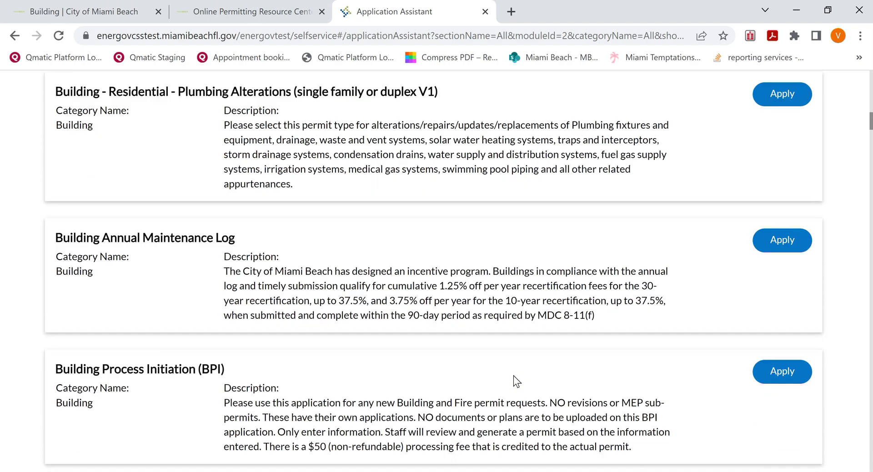
scroll(514, 375, "down", 2)
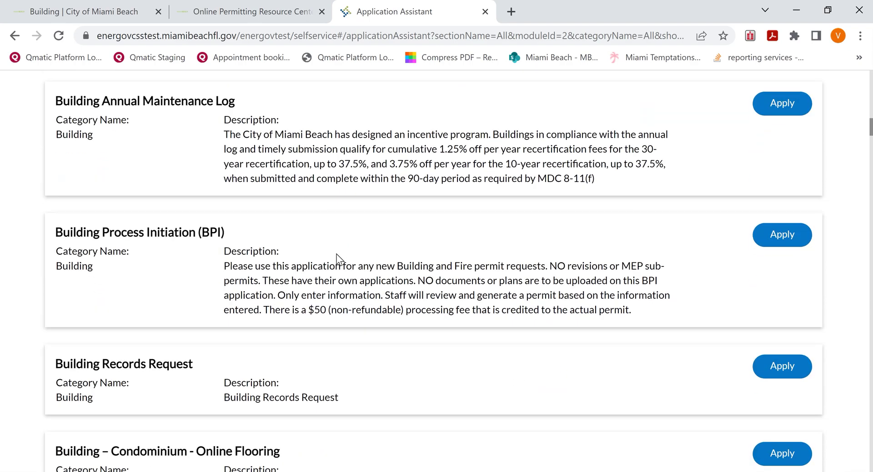
Start a BPI application and make 1700 Convention Center Dr 2nd FL its main address and parcel.
left_click(798, 241)
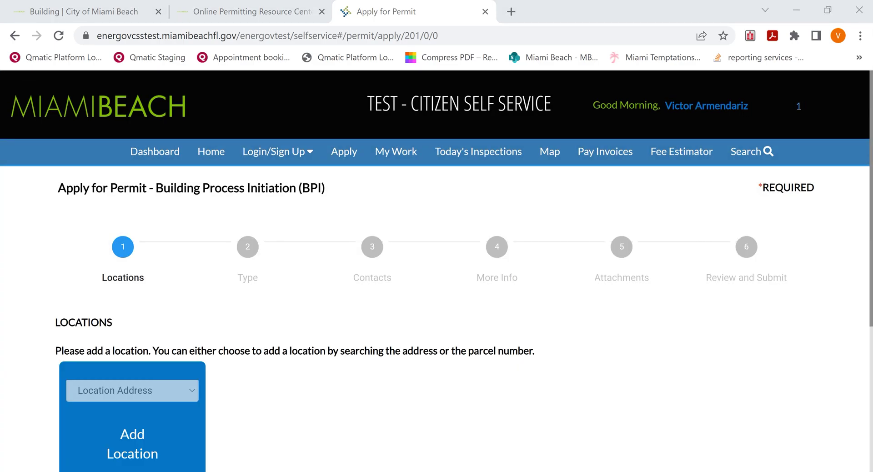
scroll(308, 401, "down", 3)
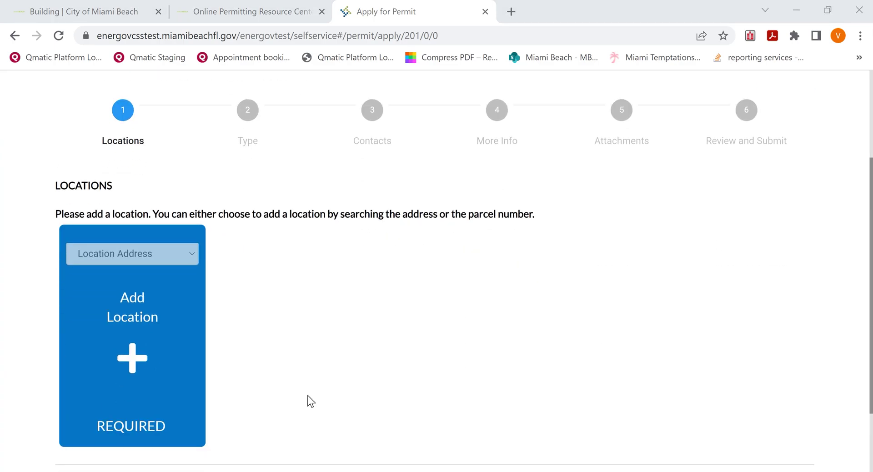
left_click(153, 331)
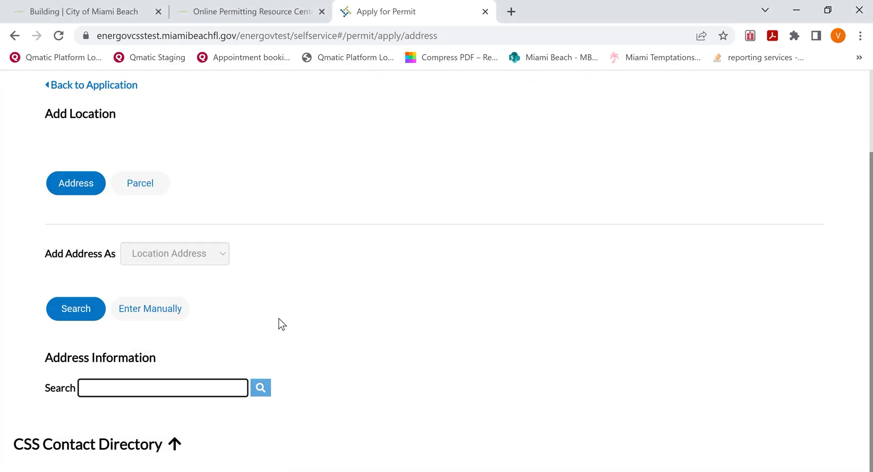
type("17")
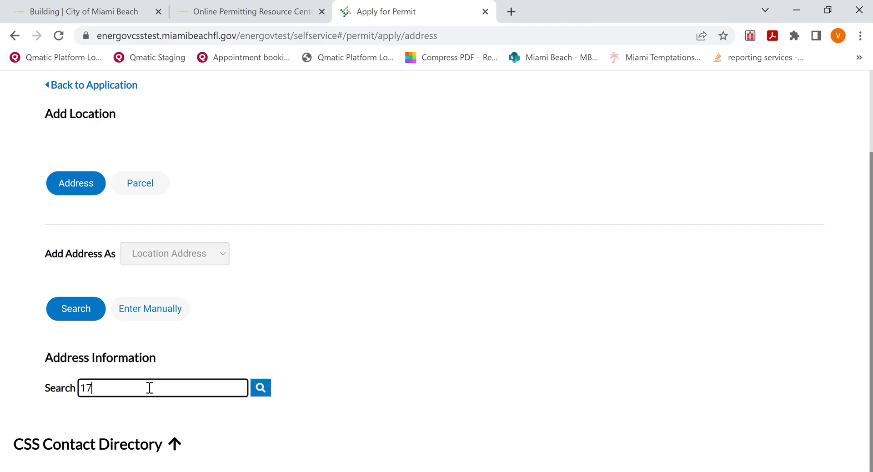
type("00 convention center")
key("Return")
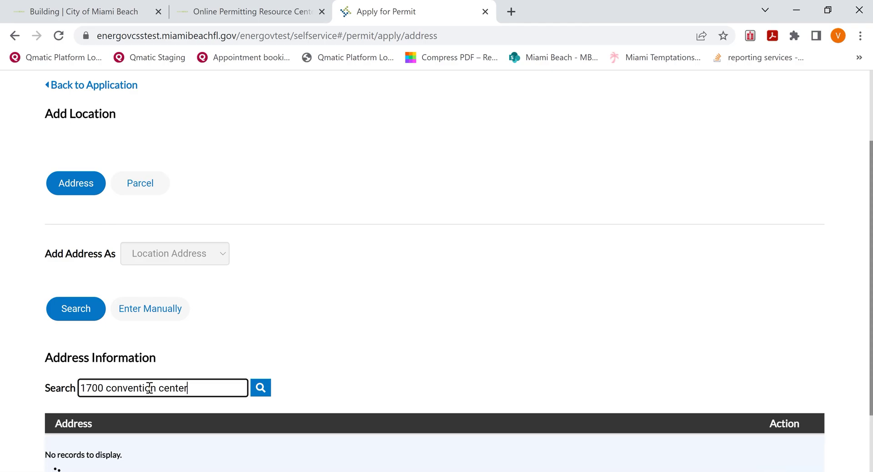
scroll(375, 367, "down", 2)
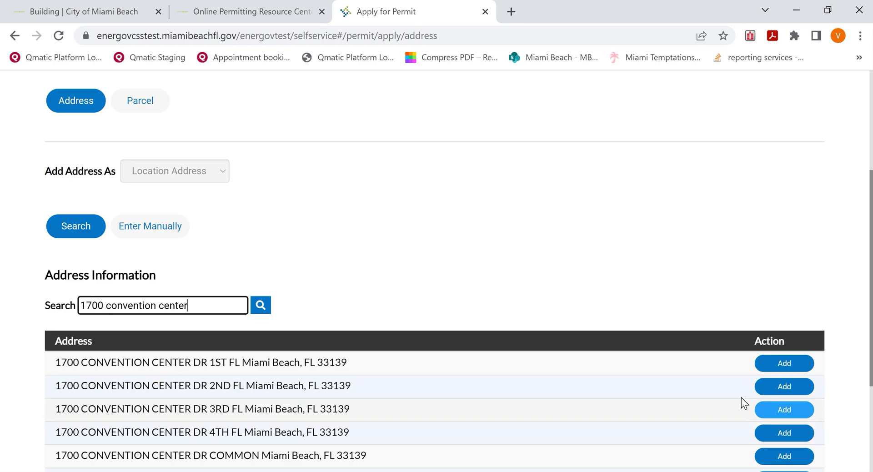
left_click(780, 387)
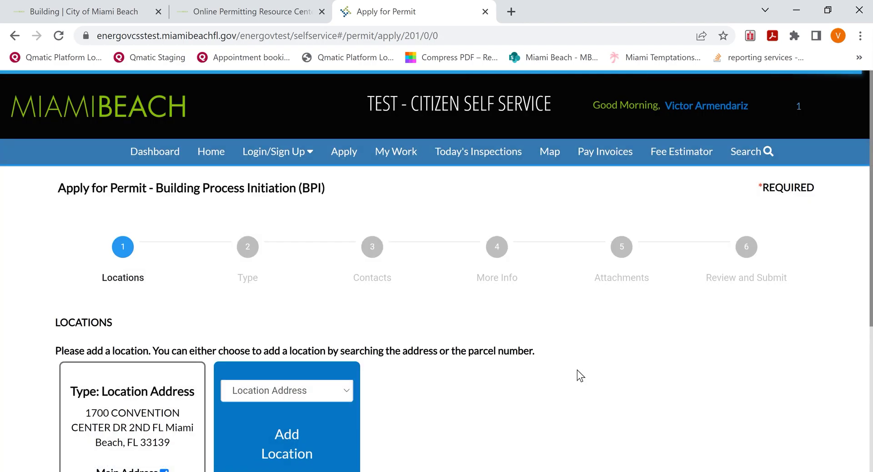
scroll(577, 369, "down", 3)
scroll(577, 369, "down", 2)
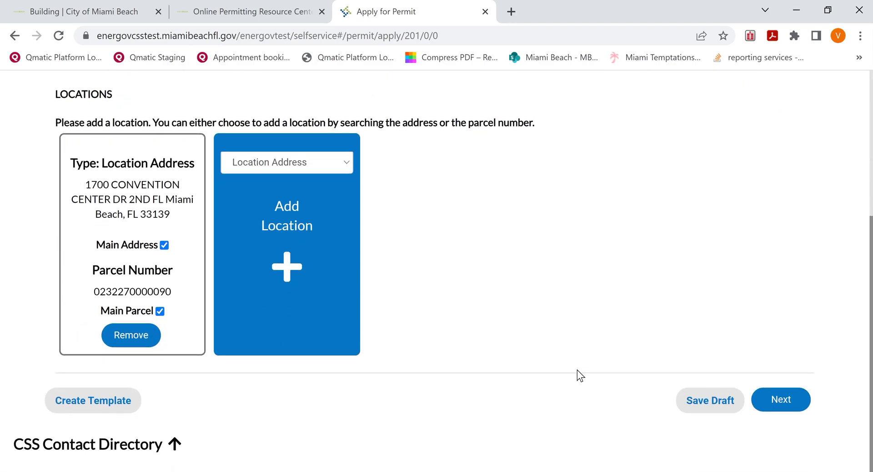
Describe the work as 'Interior Alteration for 3 bedrooms, 2 baths and kitchen', 3500 sq ft, valuation 175000.
left_click(781, 400)
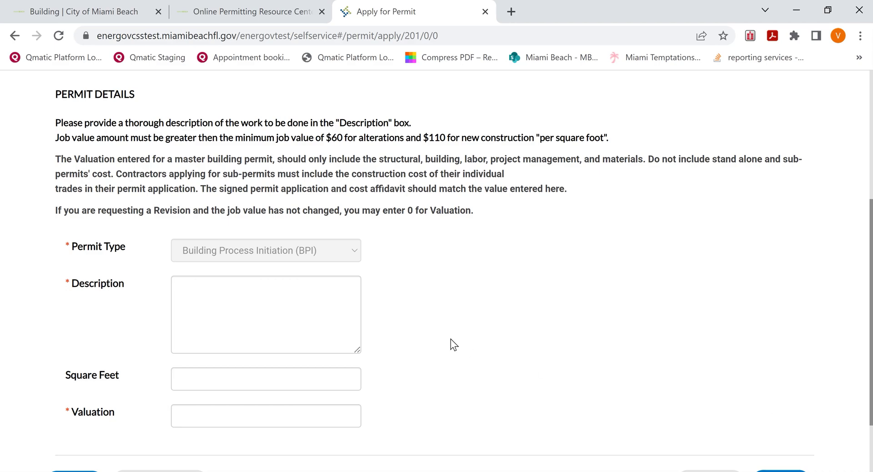
left_click(237, 290)
type("Interio")
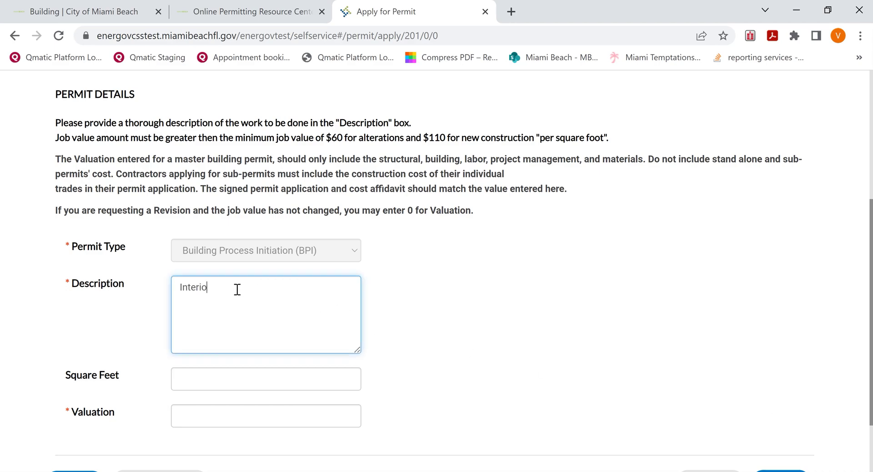
type("r Alteration for 3 bedrooms")
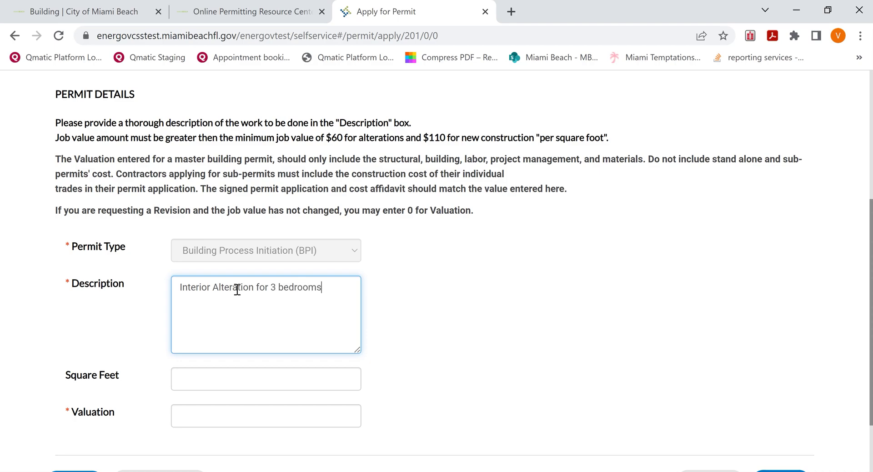
type(", 2 baths and kitchen")
left_click(246, 383)
type("3500")
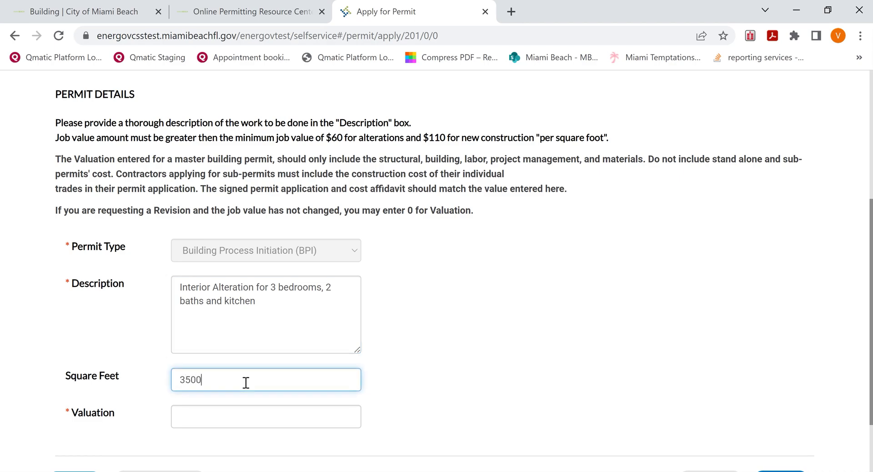
left_click(244, 423)
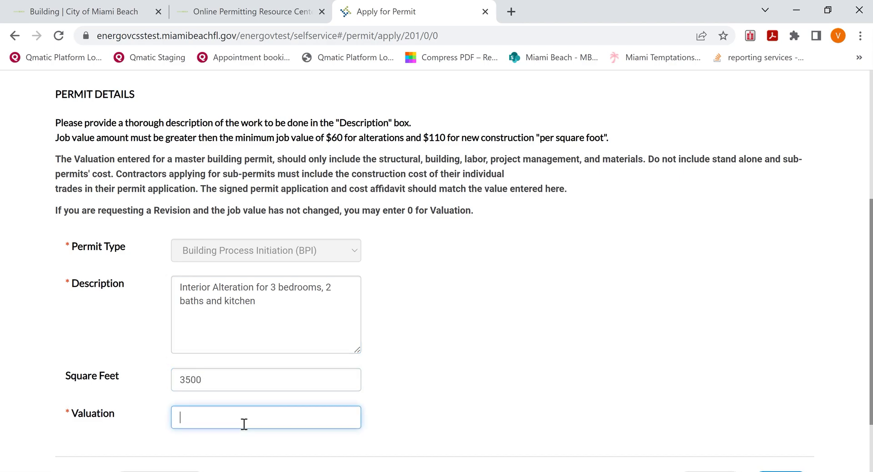
type("175000")
scroll(568, 370, "down", 2)
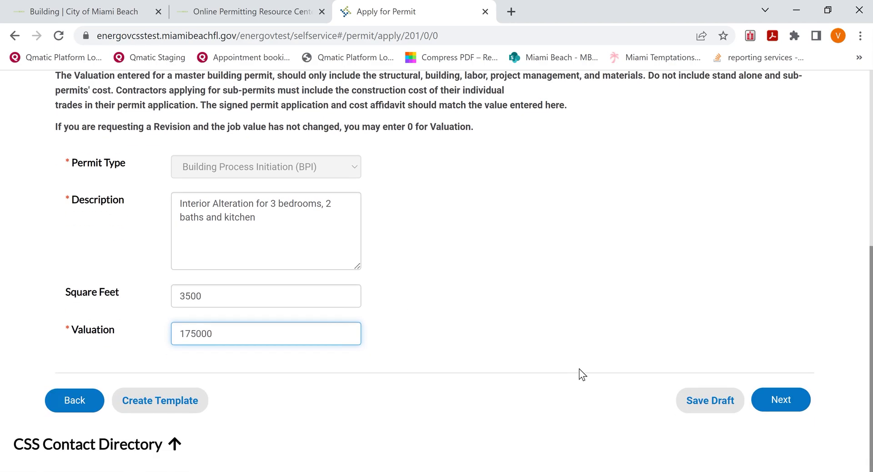
left_click(773, 402)
scroll(653, 330, "down", 5)
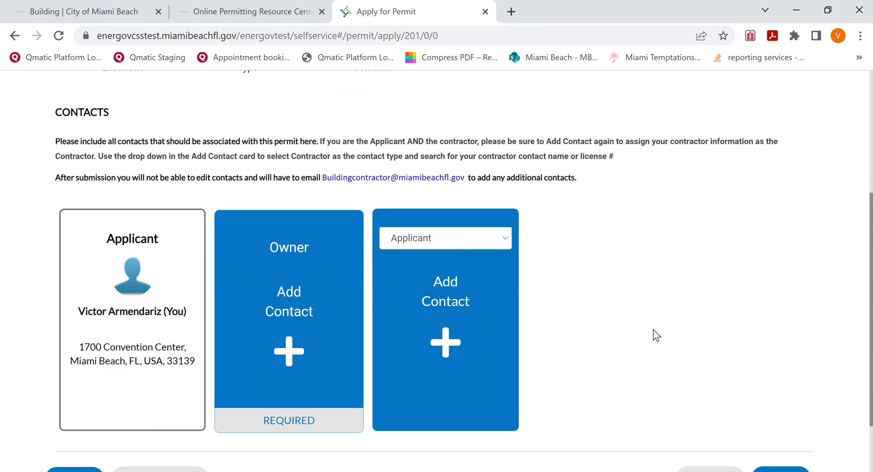
Add a manually entered Owner contact, filling in the owner's first and last name.
left_click(286, 349)
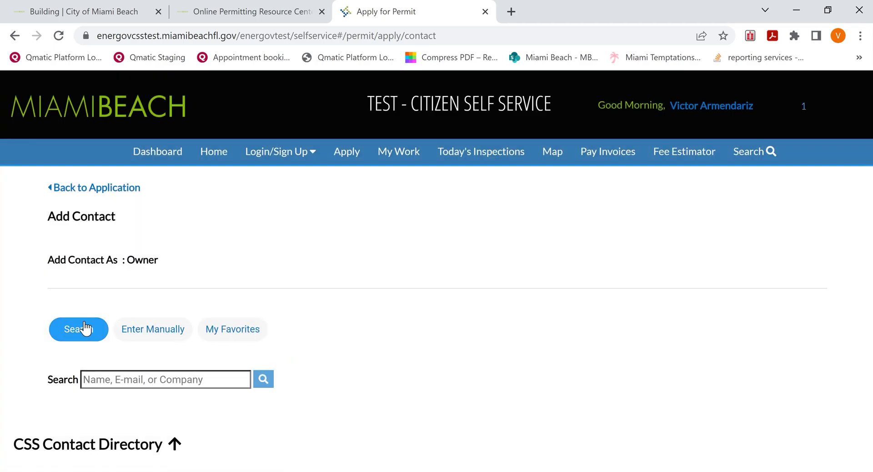
left_click(156, 336)
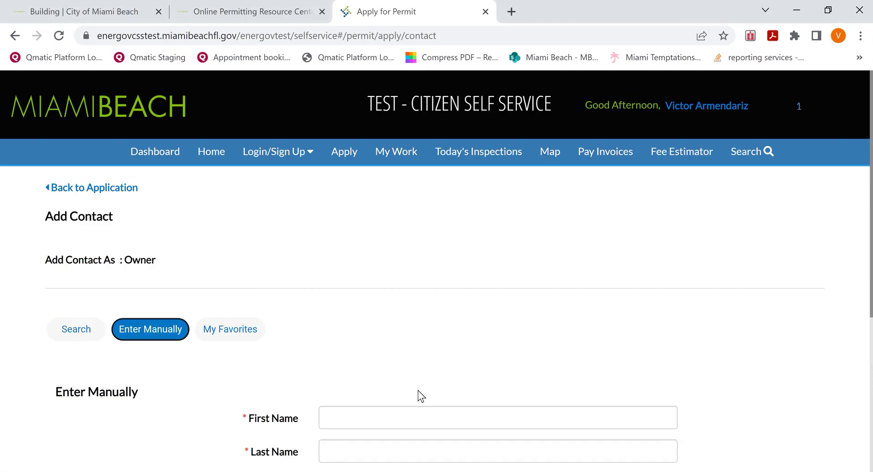
scroll(417, 395, "down", 4)
left_click(377, 212)
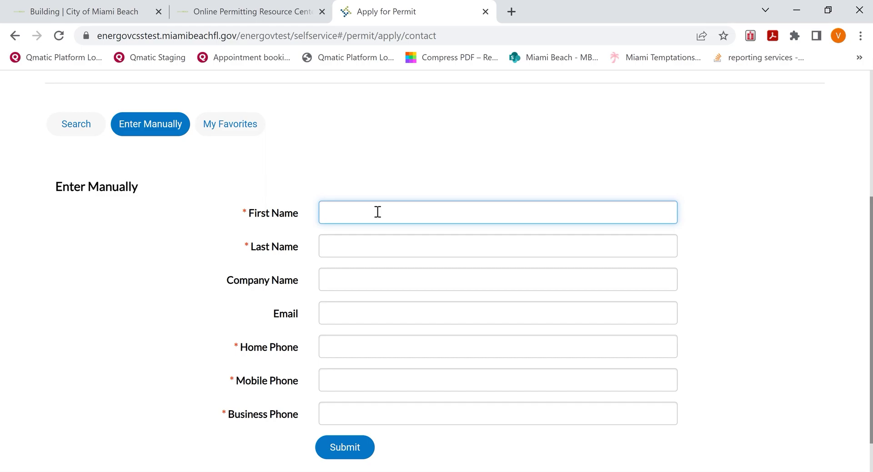
type("John")
key("Tab")
type("D")
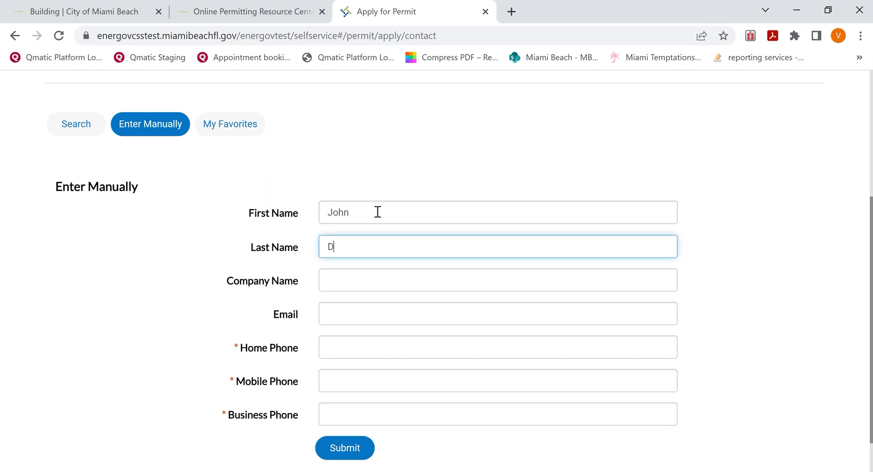
type("oe")
Enter the owner's e-mail and home phone number, submit the contact, and continue to More Info.
key("Tab")
key("Tab")
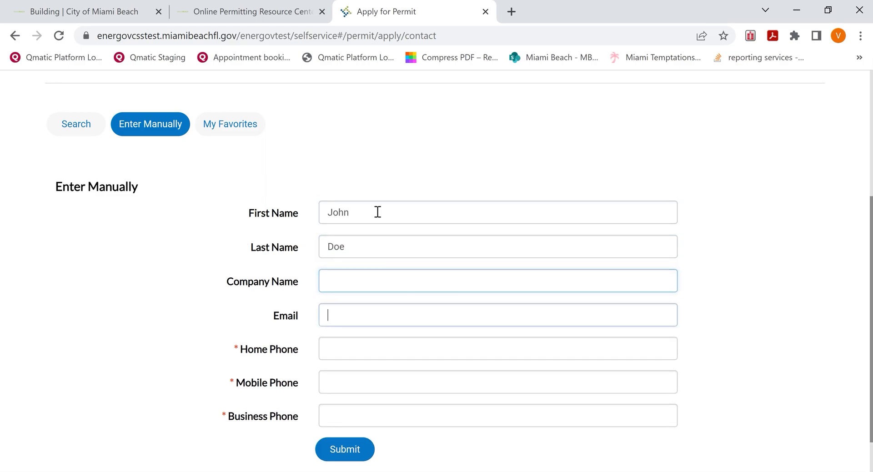
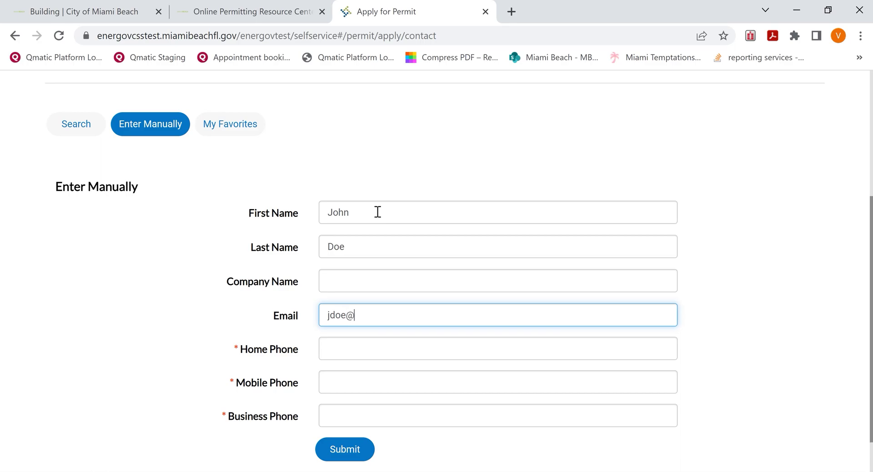
key("Tab")
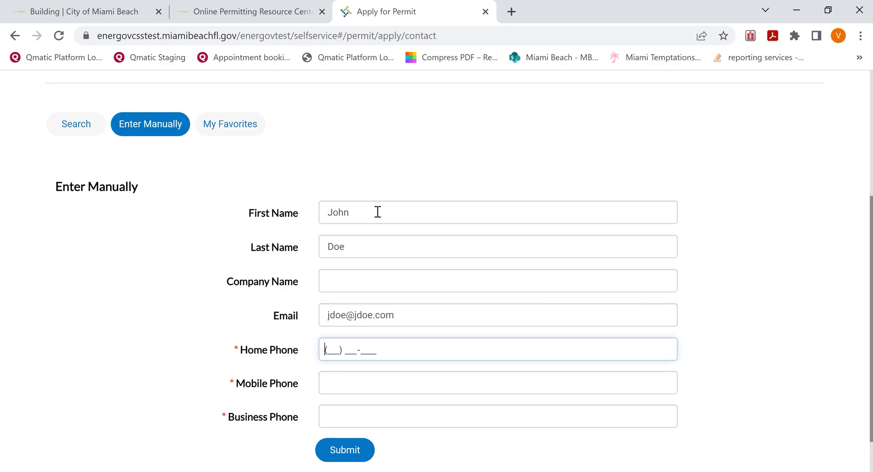
scroll(497, 337, "down", 1)
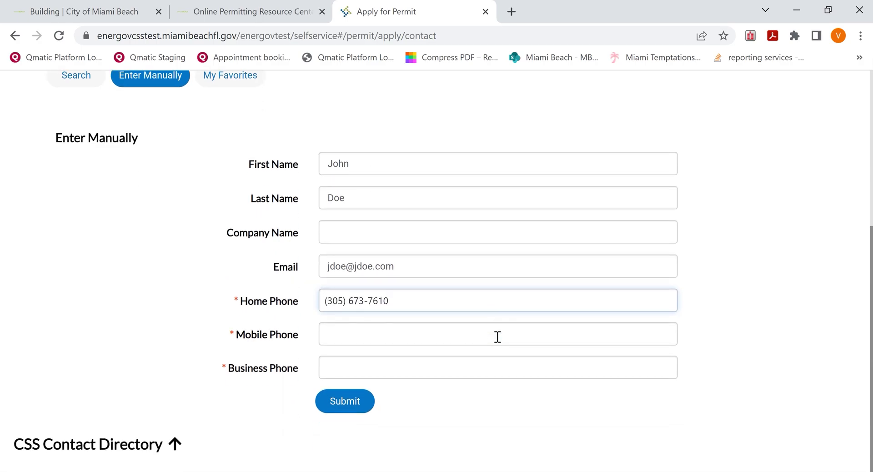
left_click(324, 402)
scroll(626, 384, "down", 5)
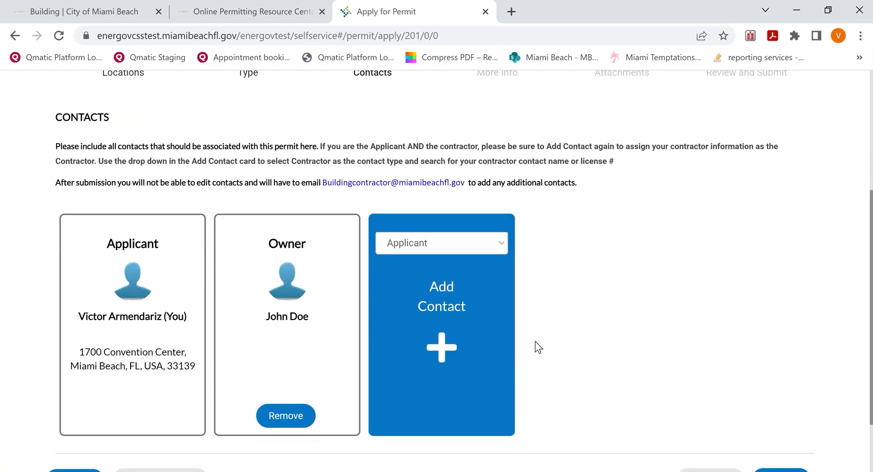
scroll(535, 347, "down", 2)
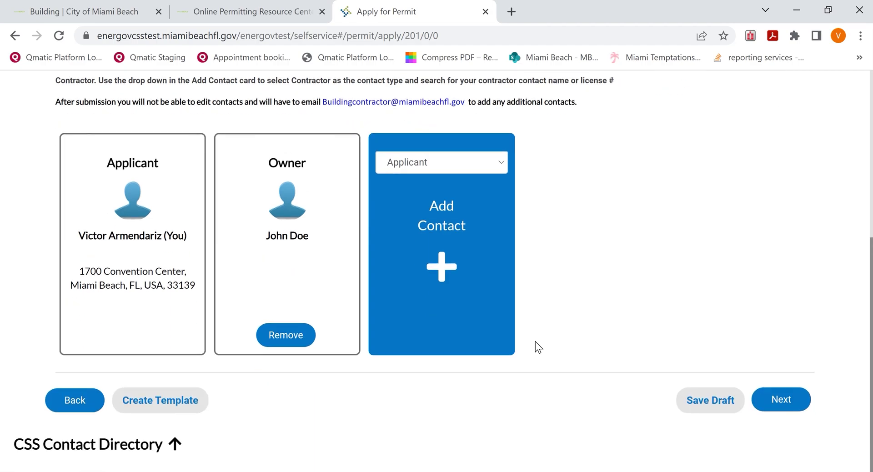
left_click(781, 401)
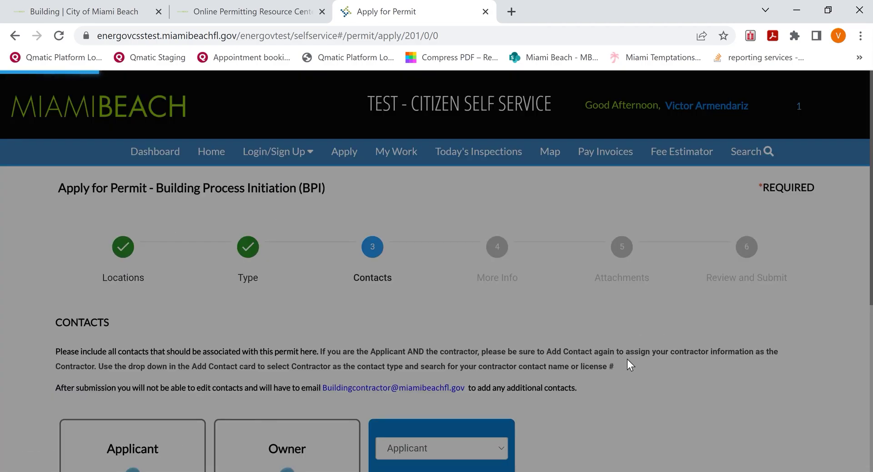
Set the Florida Statute Mandate Agreement to 'I have read and understood…' and choose 'Opt Out - Not Participate'.
scroll(402, 318, "down", 8)
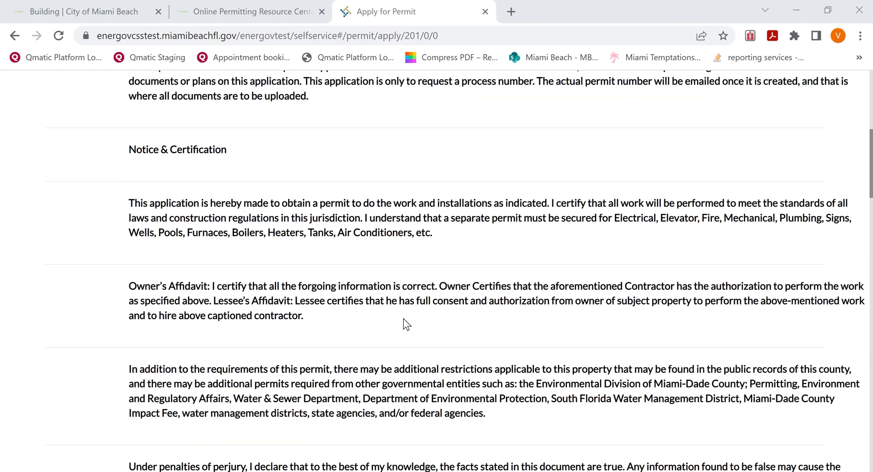
scroll(403, 318, "down", 6)
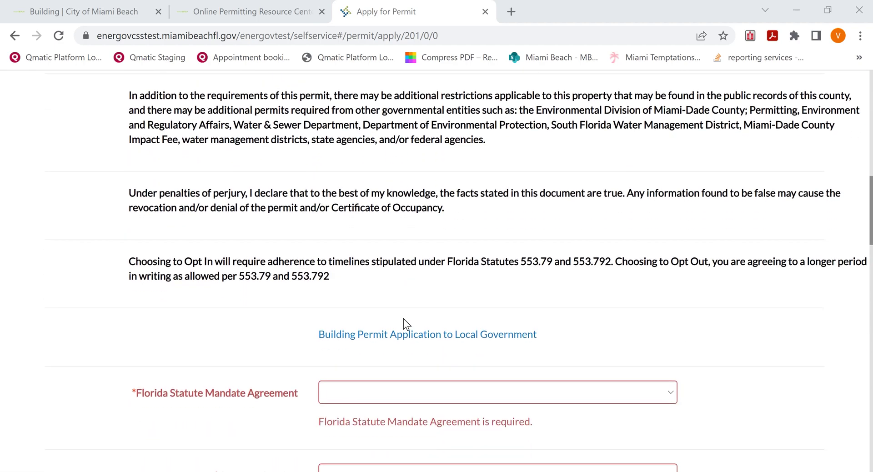
scroll(403, 319, "down", 1)
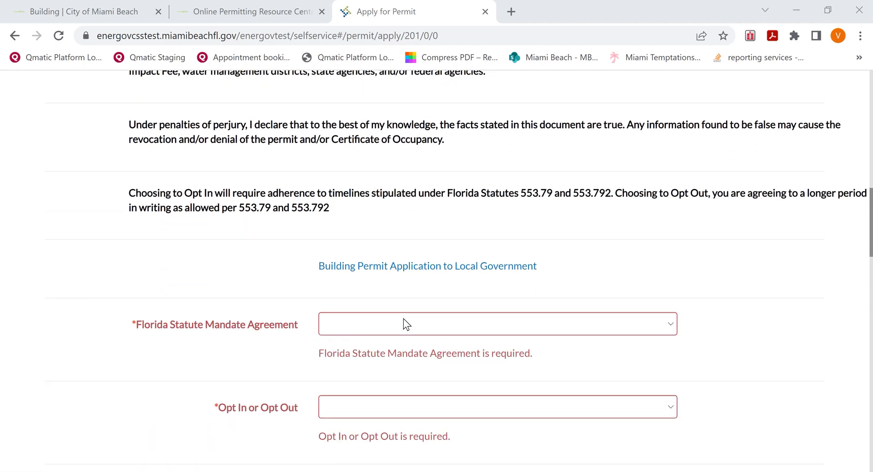
mouse_move(448, 268)
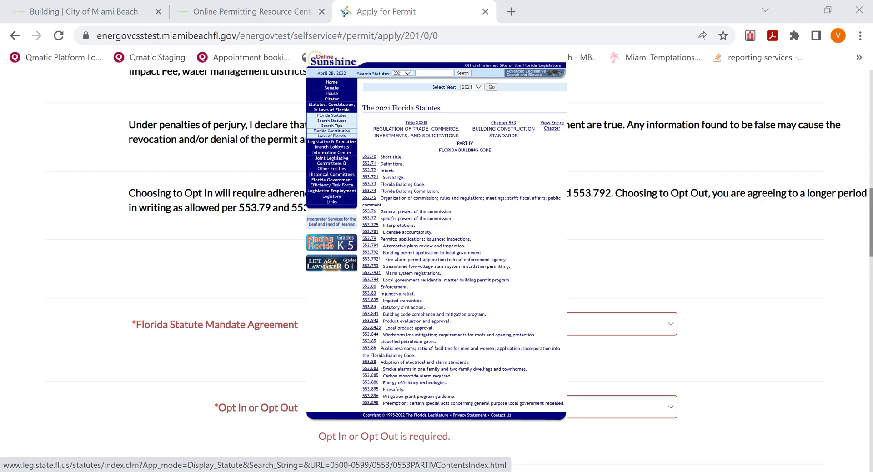
left_click(671, 324)
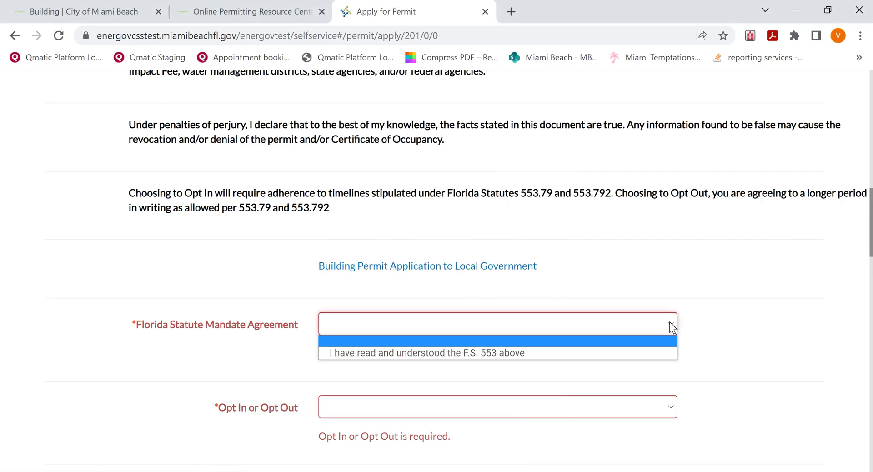
left_click(493, 351)
scroll(755, 352, "down", 1)
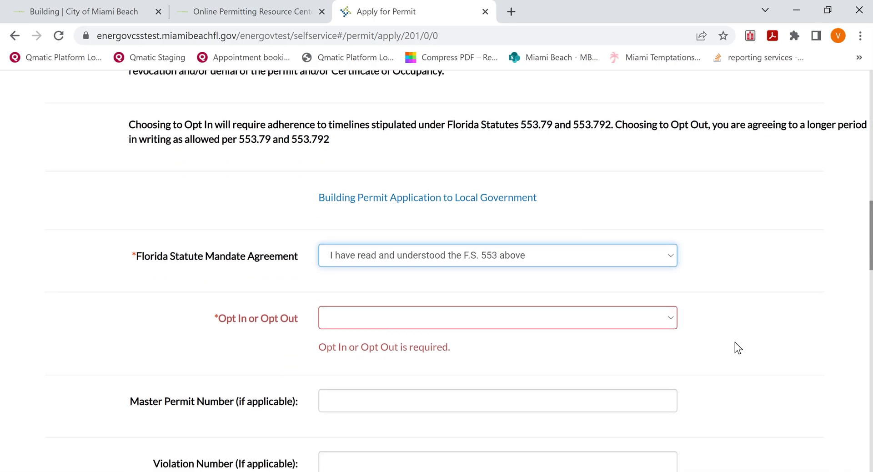
left_click(673, 320)
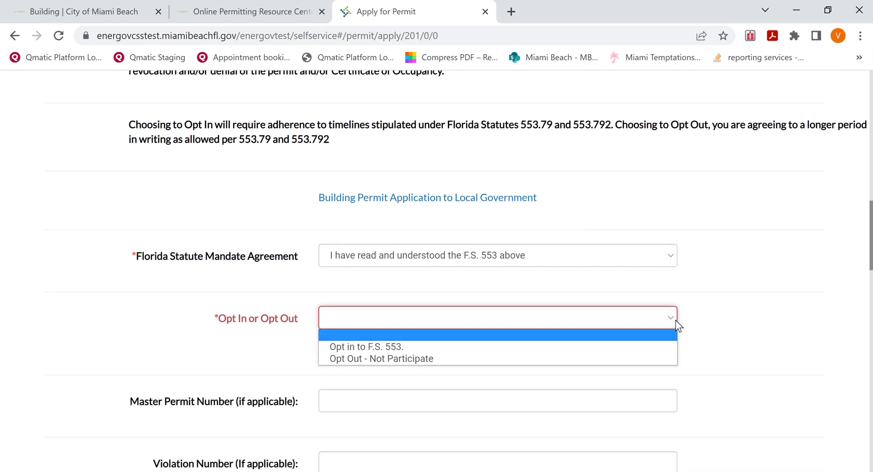
left_click(392, 357)
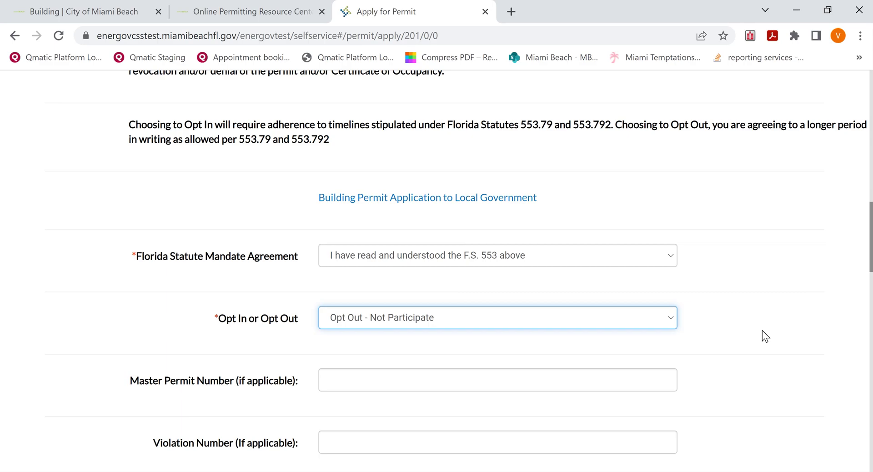
scroll(762, 331, "down", 3)
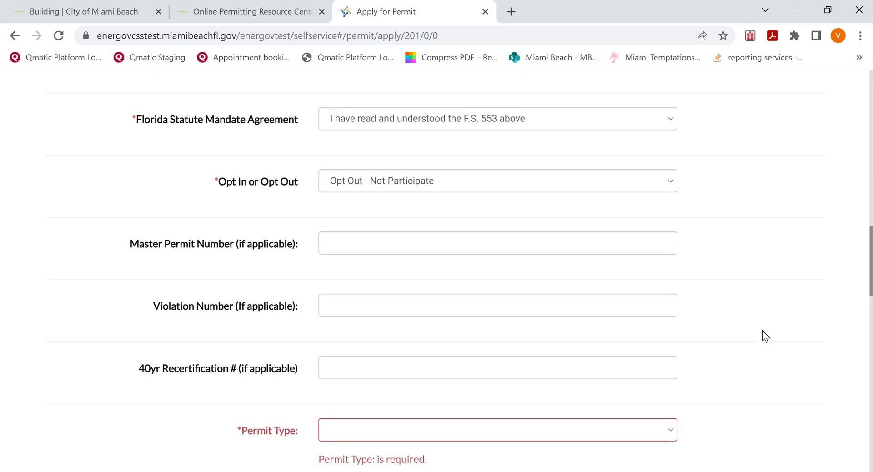
Choose permit type Building - Residential, work class Alteration, and property Residential: Single-Family Residential or Duplex.
scroll(762, 331, "down", 2)
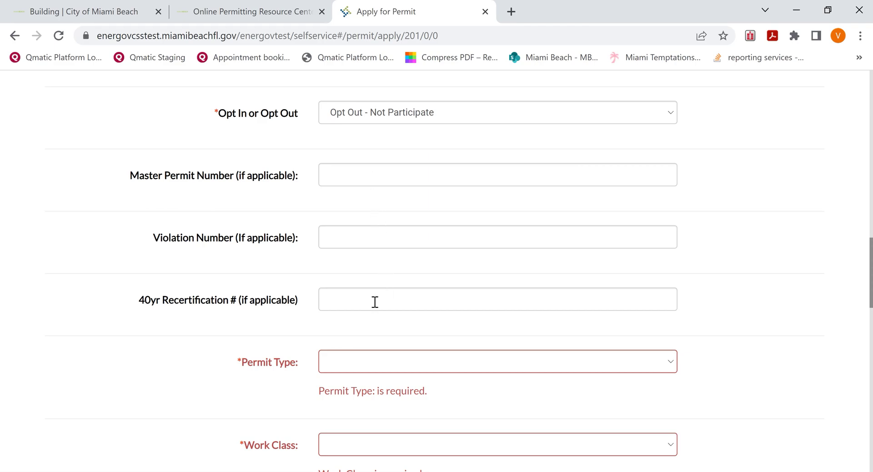
scroll(751, 363, "down", 2)
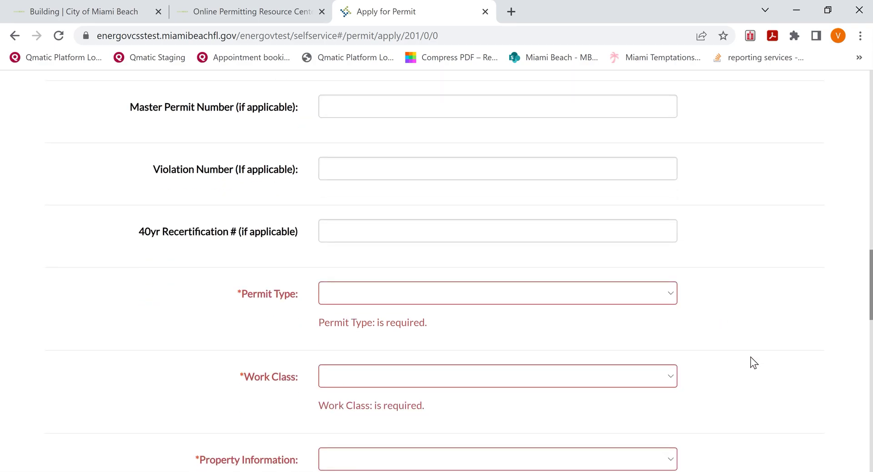
left_click(670, 293)
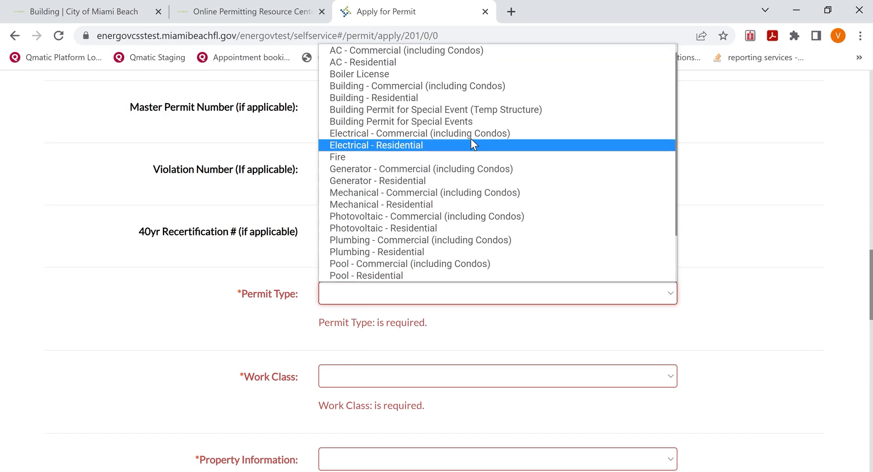
left_click(412, 97)
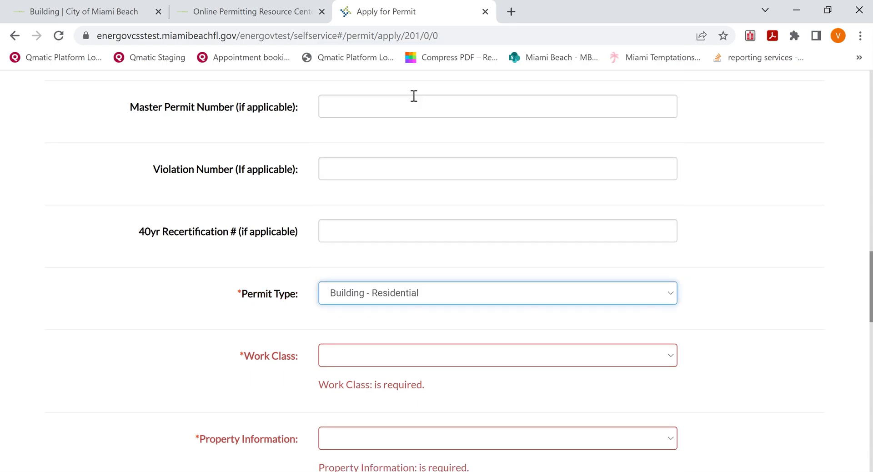
left_click(669, 355)
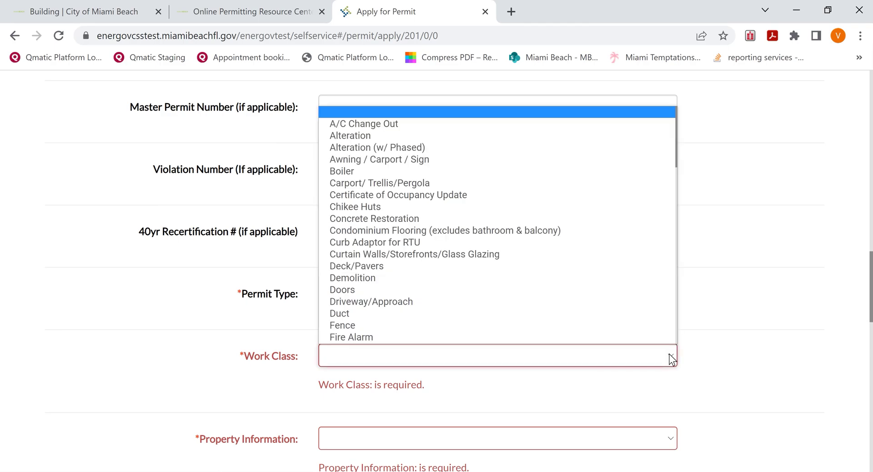
left_click(372, 136)
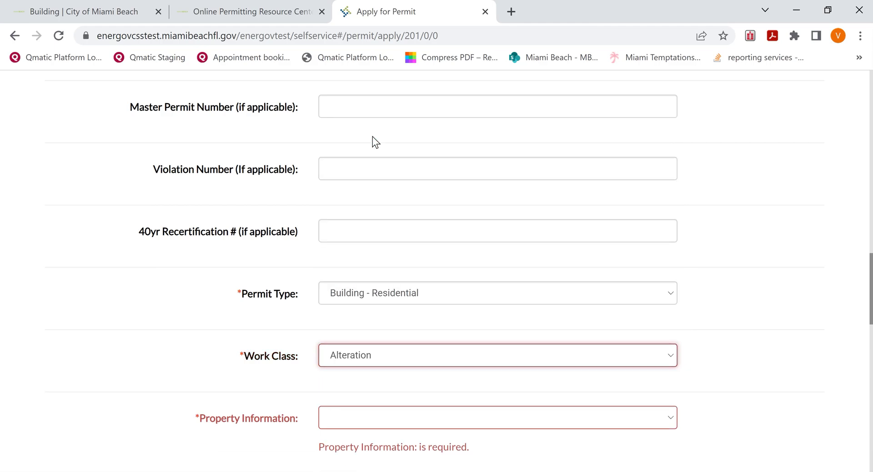
scroll(768, 337, "down", 3)
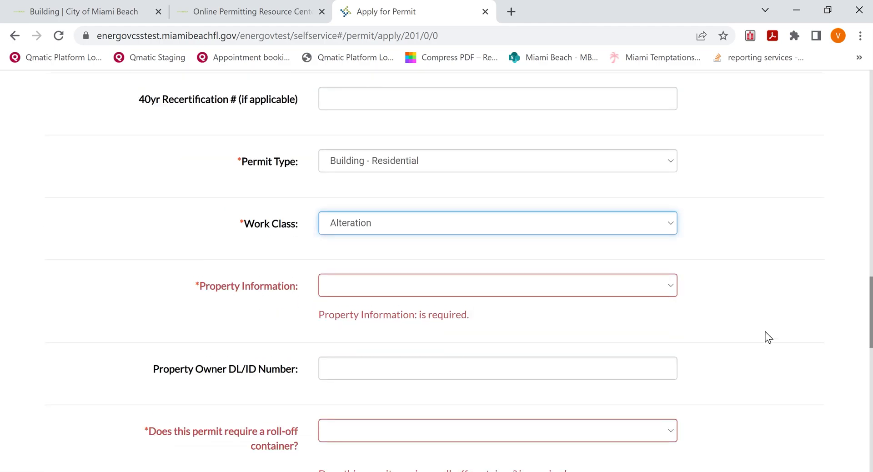
left_click(671, 282)
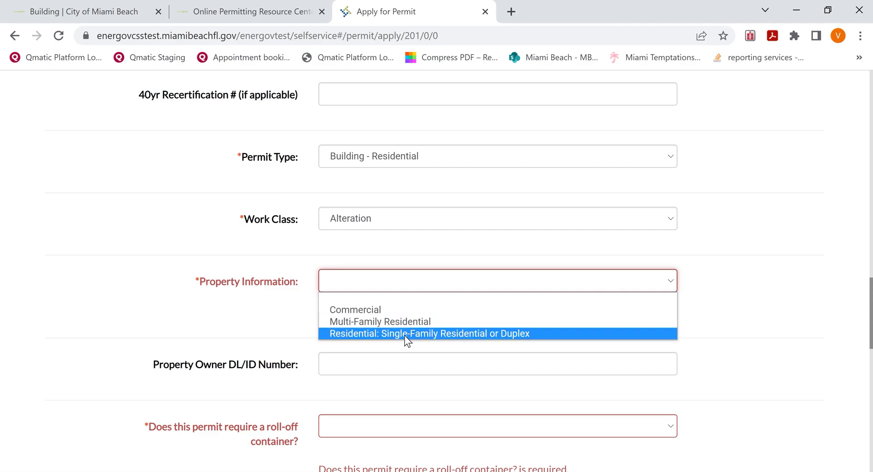
left_click(405, 335)
scroll(763, 337, "down", 3)
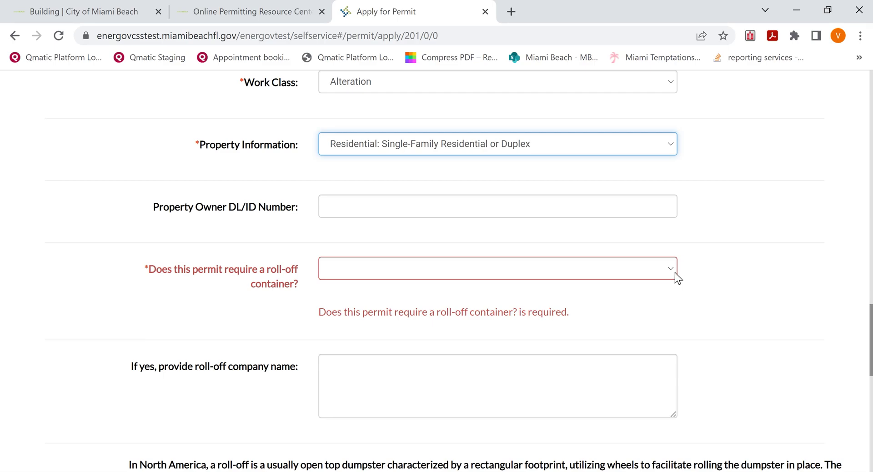
Answer Yes to needing a roll-off container and enter the company 'Roll-off CO LLC'.
left_click(670, 270)
left_click(456, 220)
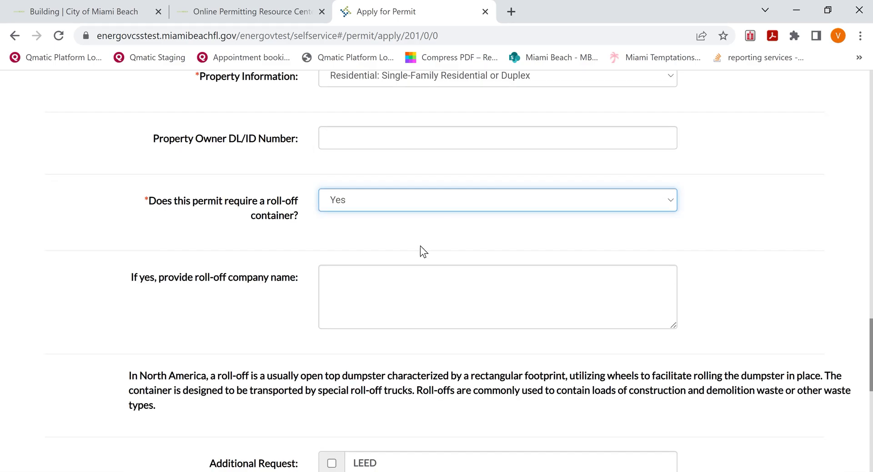
left_click(409, 272)
type("Ro")
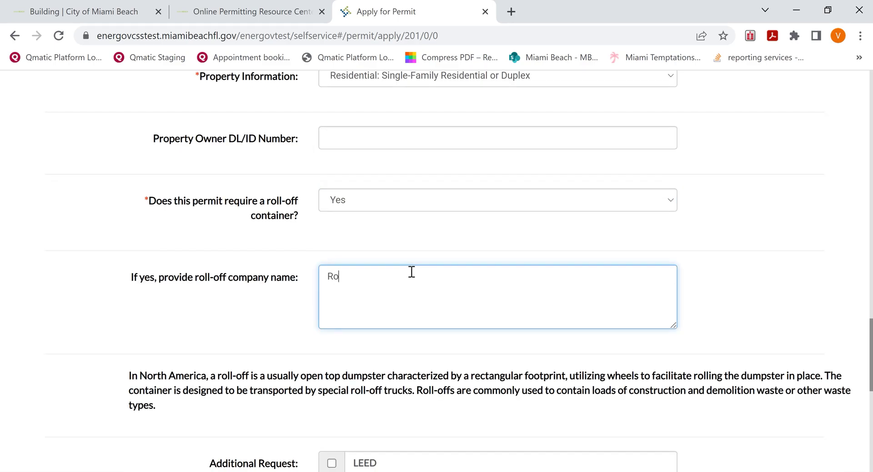
type("ll-off CO LLC")
Set the Online Applicant Agreement to 'I agree to terms and conditions' and continue to Attachments.
scroll(732, 349, "down", 5)
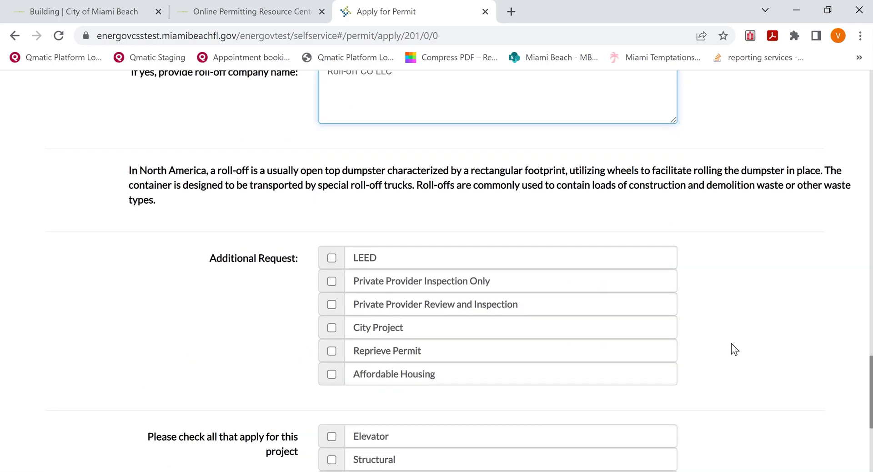
scroll(730, 343, "down", 2)
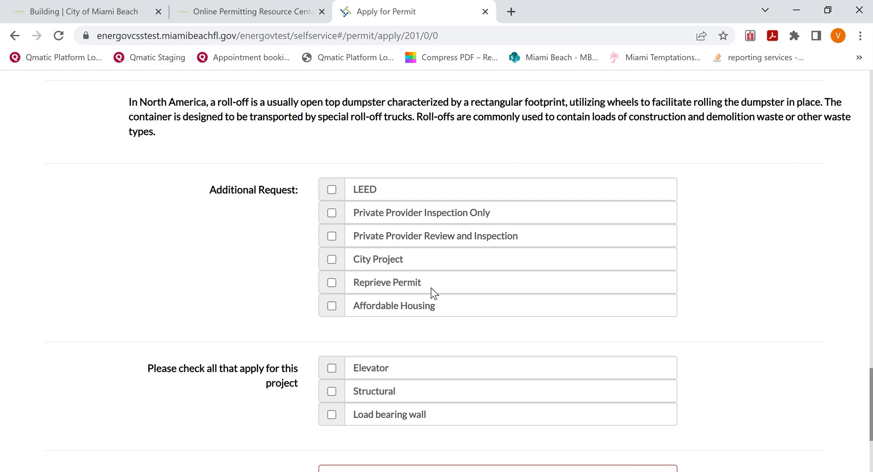
scroll(712, 346, "down", 3)
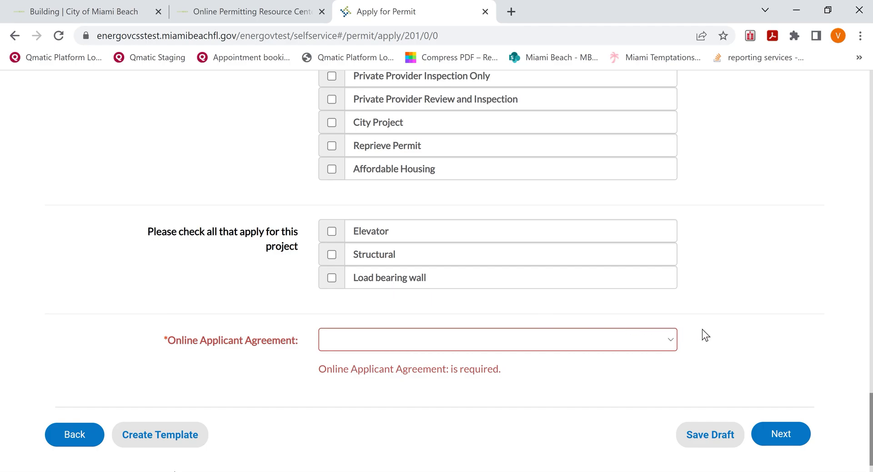
left_click(670, 339)
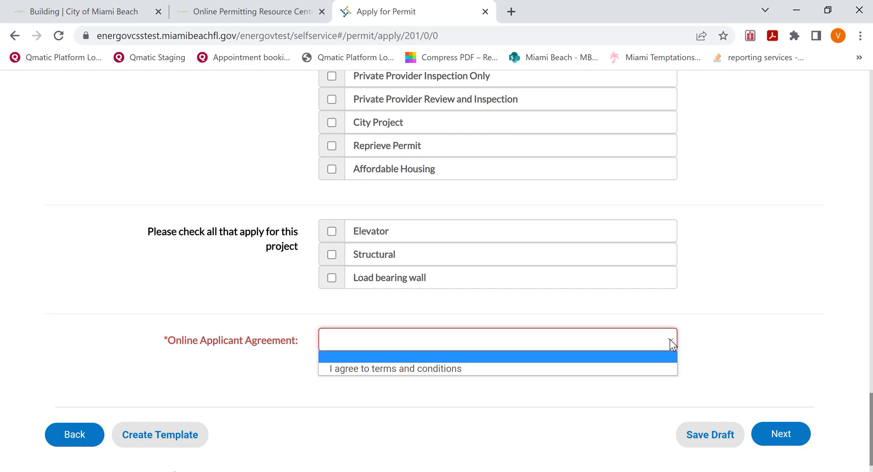
left_click(591, 366)
left_click(791, 408)
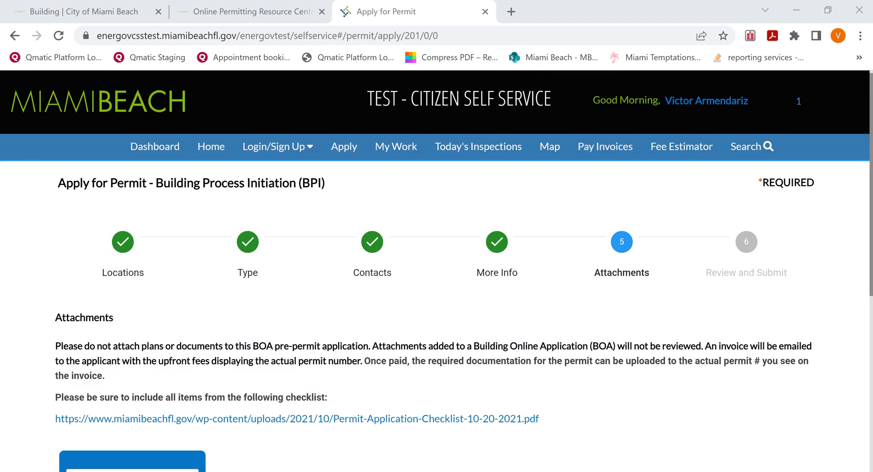
scroll(730, 341, "down", 3)
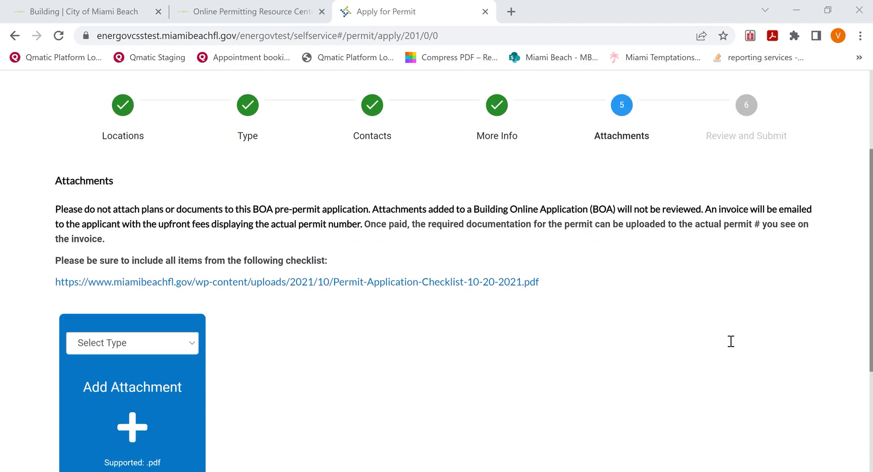
scroll(731, 341, "down", 2)
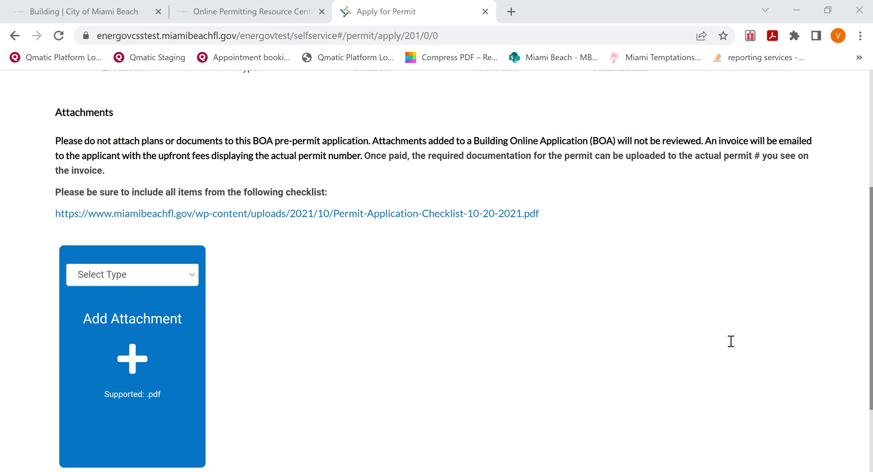
scroll(731, 341, "up", 2)
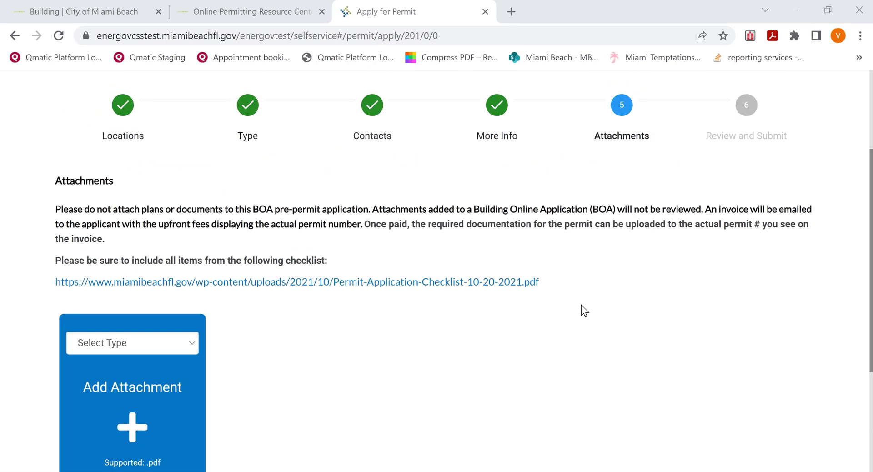
scroll(634, 355, "down", 2)
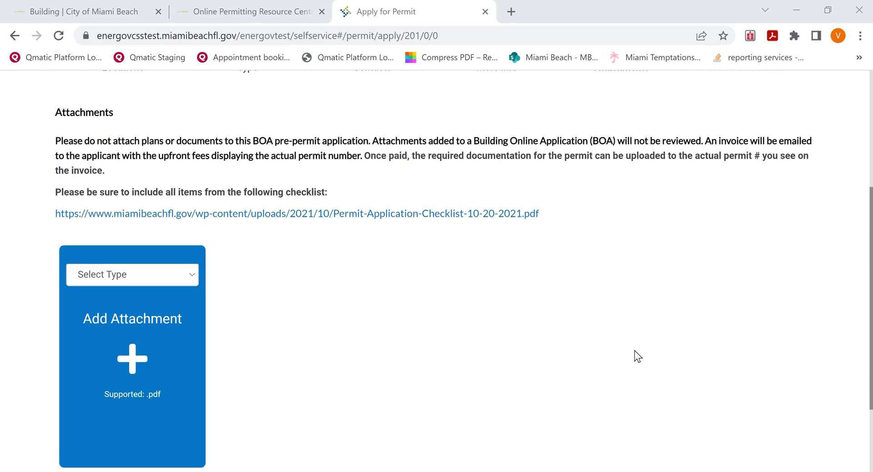
scroll(634, 355, "down", 3)
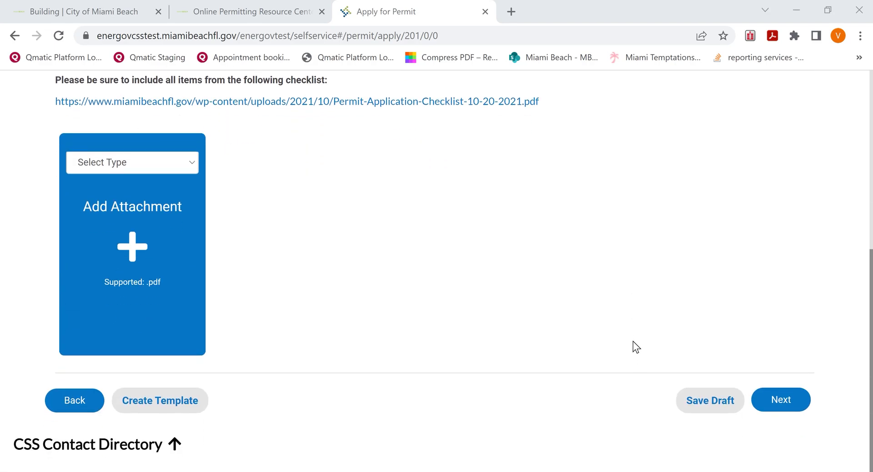
Review the BPI application summary and submit it, reaching the success page with a $50.00 fee.
left_click(781, 400)
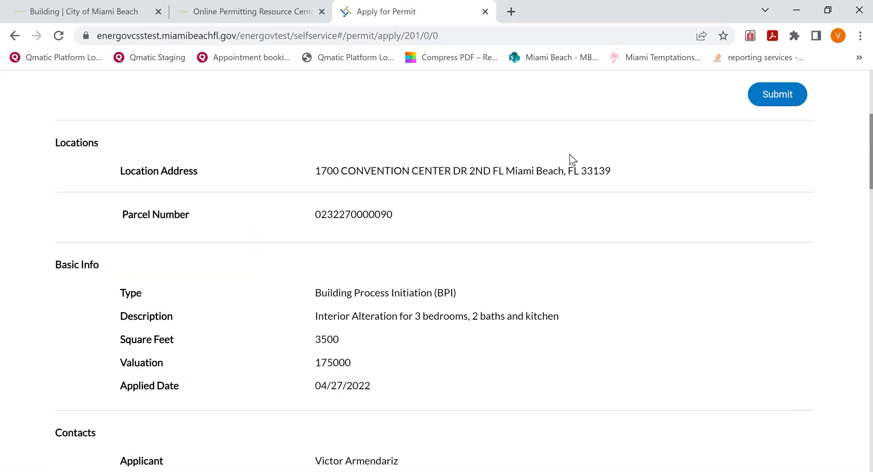
scroll(582, 183, "down", 7)
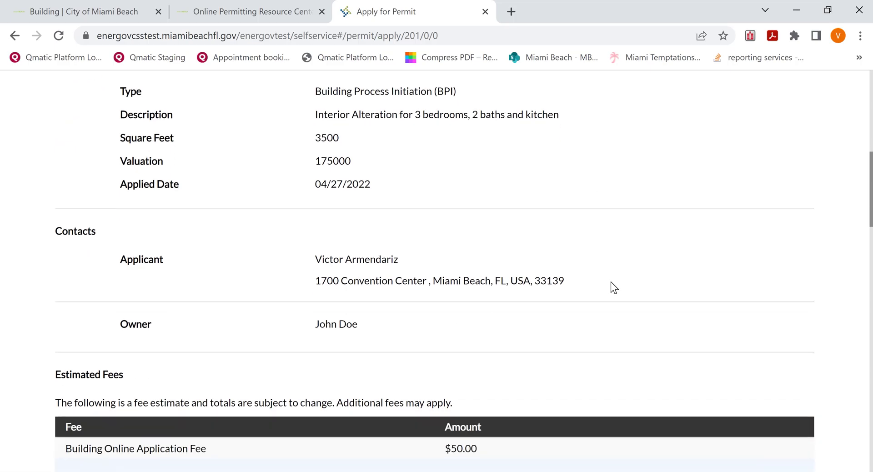
scroll(610, 284, "down", 5)
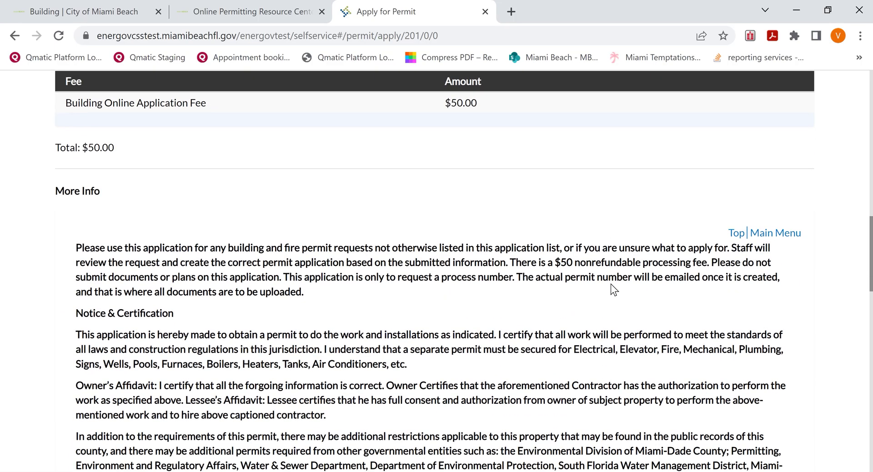
scroll(610, 283, "down", 3)
scroll(610, 283, "down", 8)
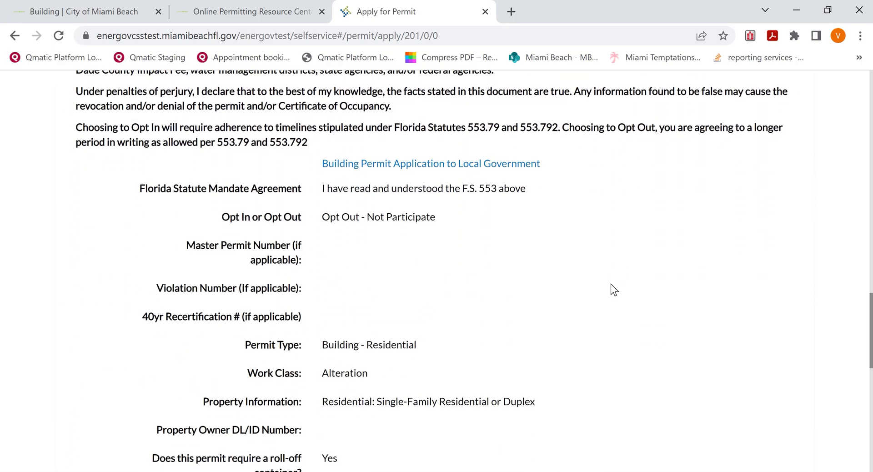
scroll(610, 284, "down", 8)
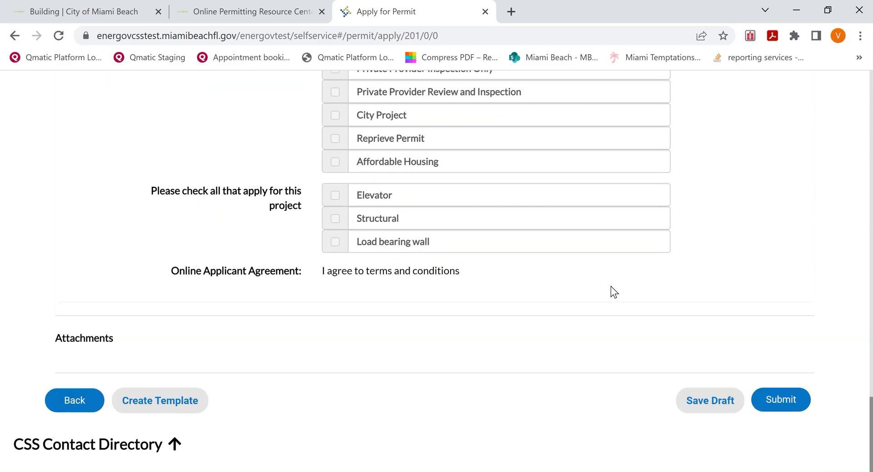
left_click(785, 401)
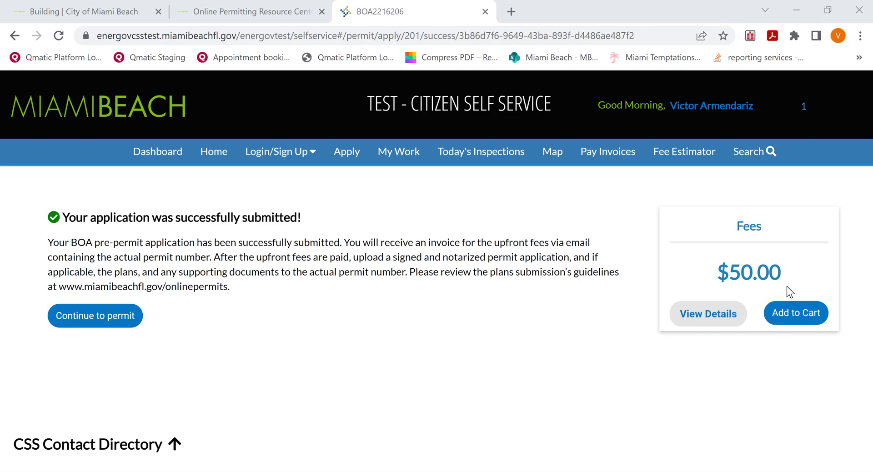
Add the $50.00 permit fee to the cart, check out, and select Credit Card payment.
left_click(791, 318)
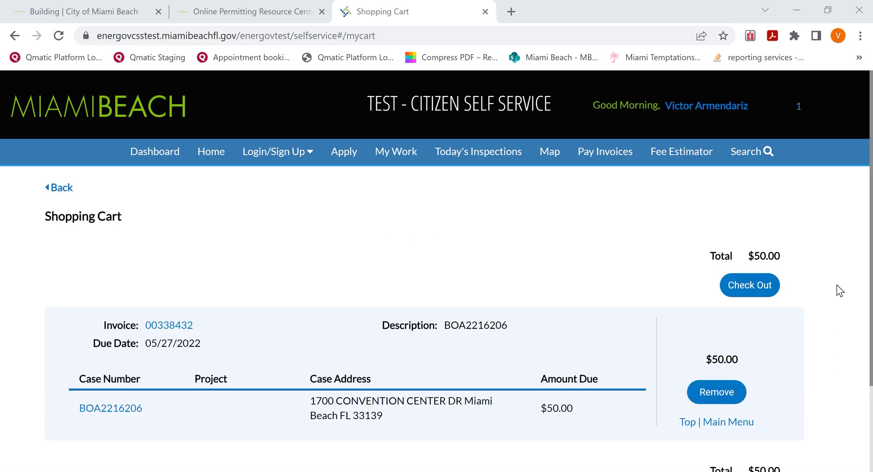
left_click(756, 291)
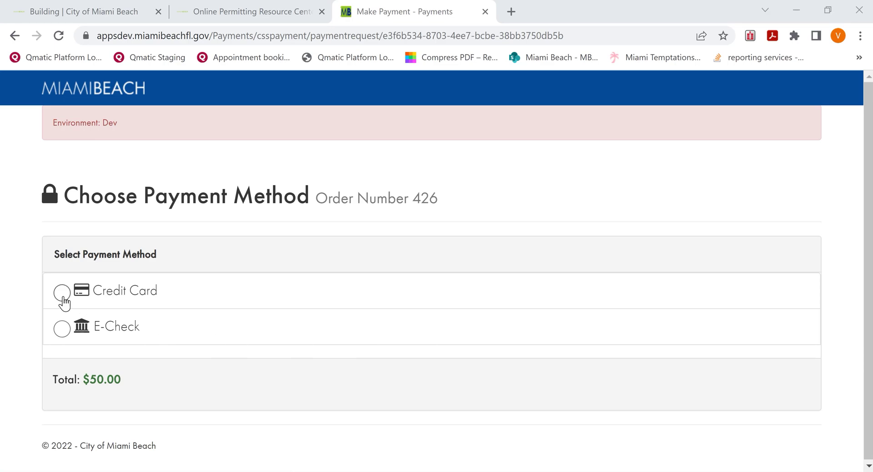
left_click(63, 296)
scroll(280, 313, "down", 1)
scroll(279, 313, "down", 2)
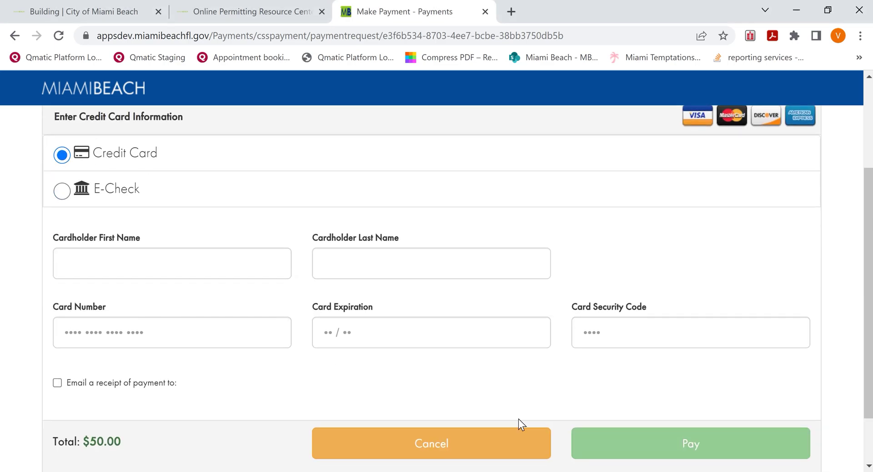